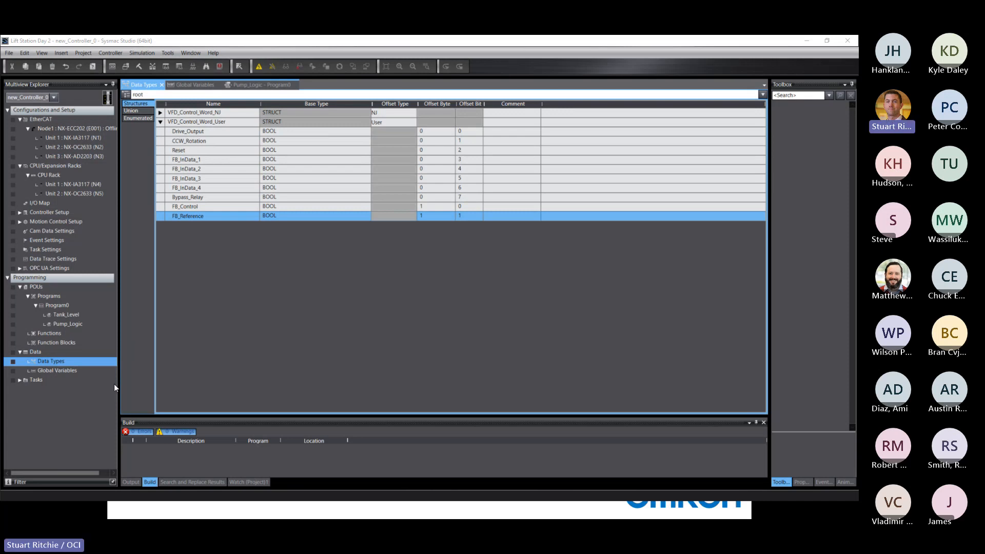
- Add a global variable named VFD_User with data type VFD_Control_Word_User below VFD123
double_click(54, 370)
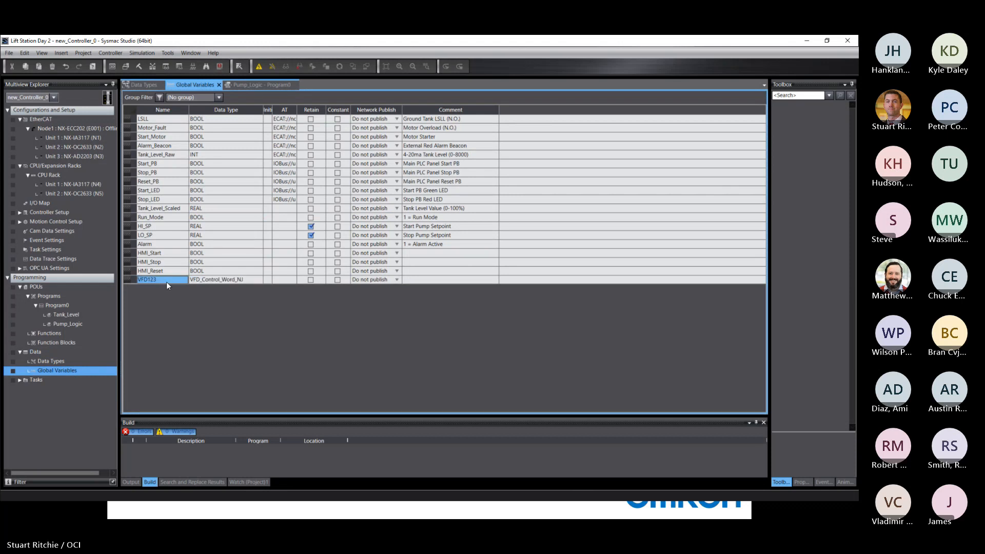
left_click(132, 279)
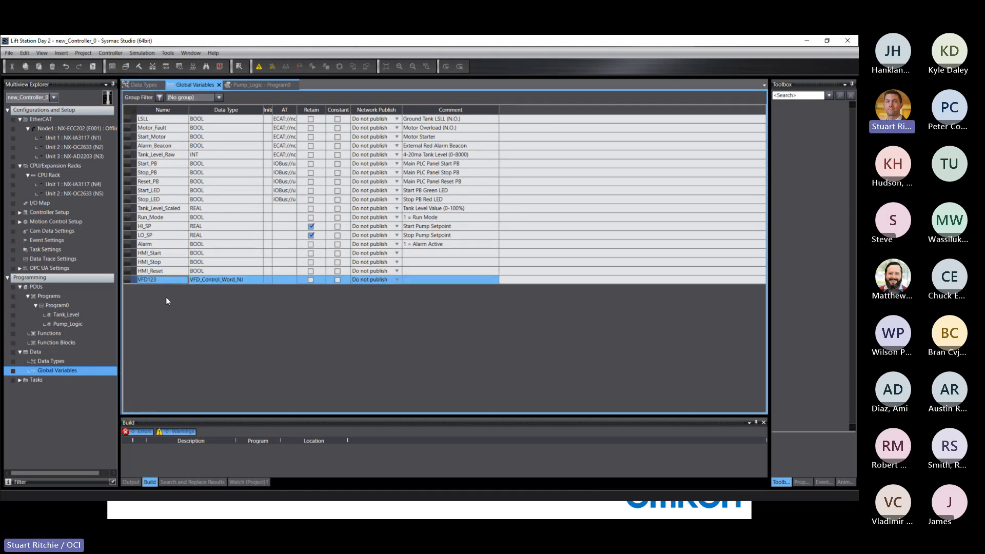
right_click(146, 284)
left_click(161, 290)
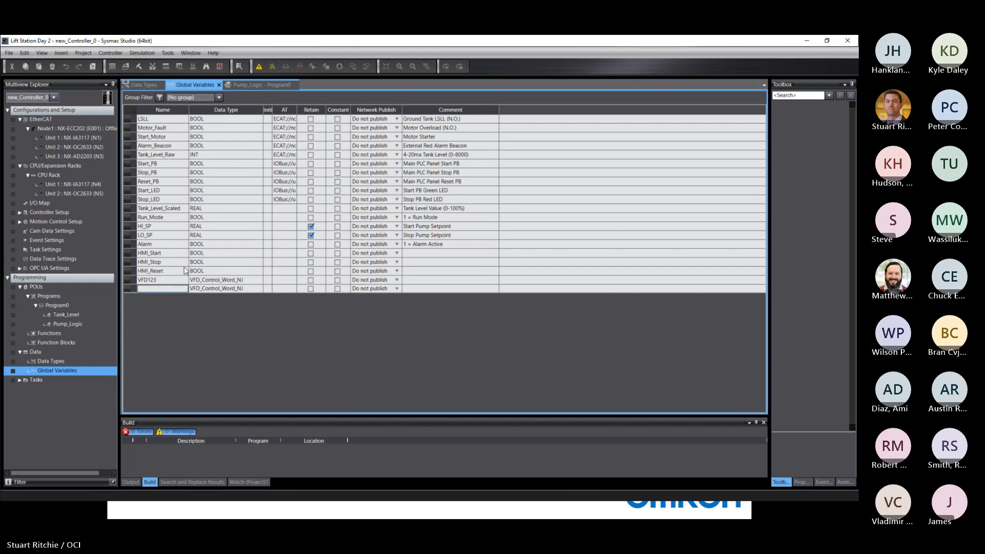
left_click(241, 289)
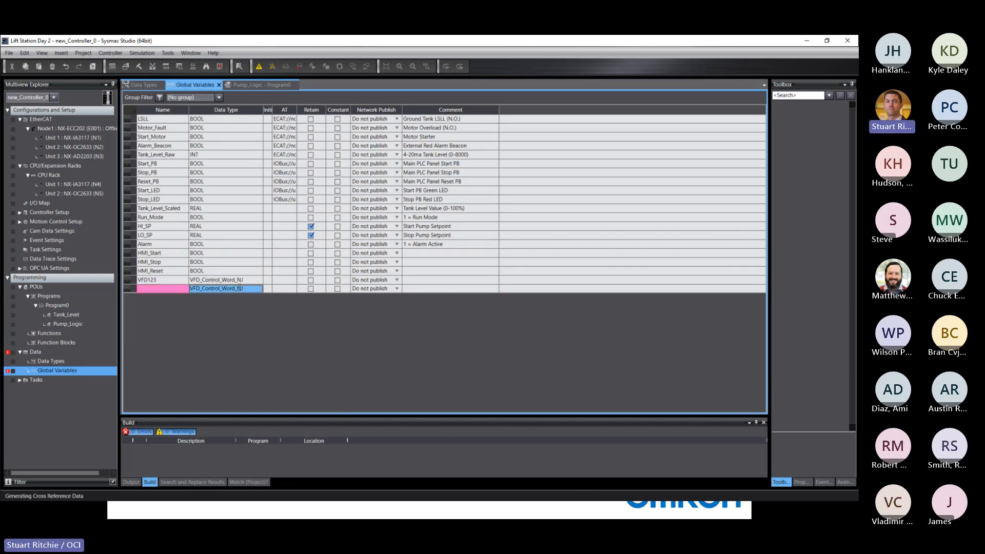
left_click(238, 288)
left_click_drag(237, 289, 249, 289)
type("User")
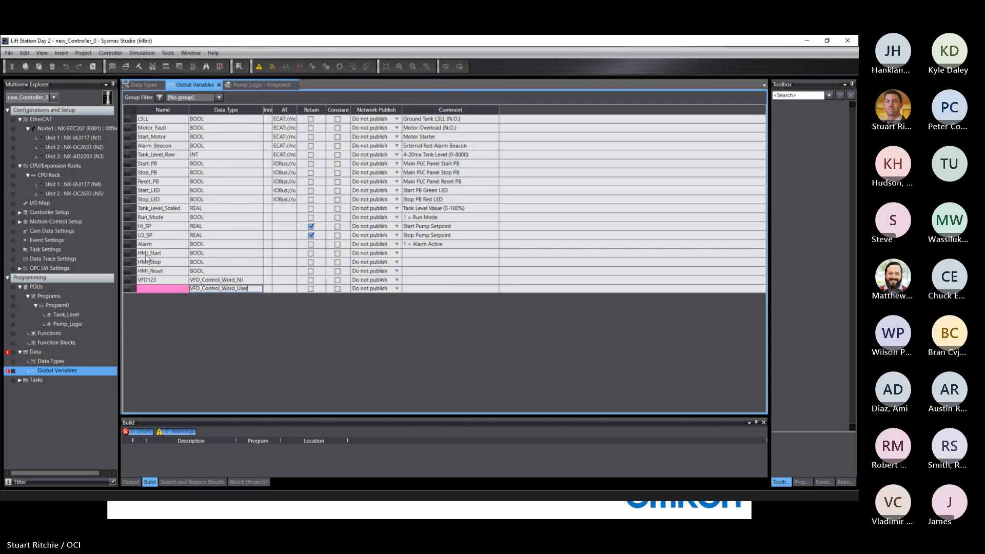
key("Return")
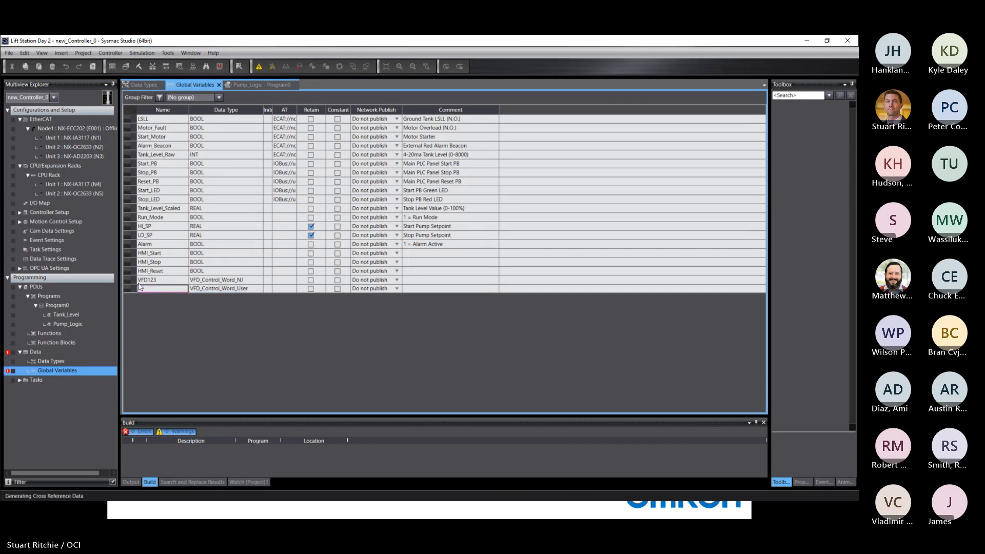
type("VFD")
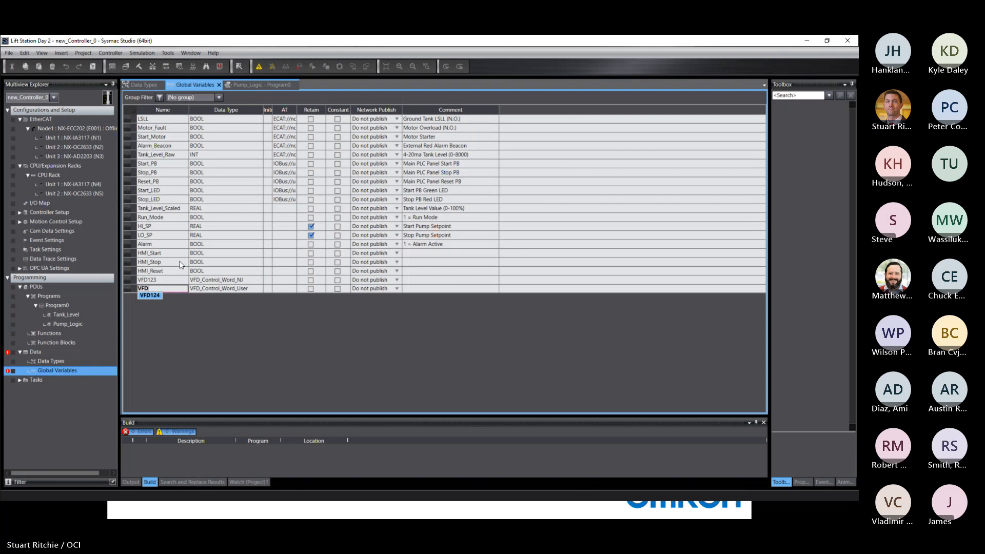
type("_User")
- Rename the global variable VFD123 as VFD_NJ
left_click(152, 280)
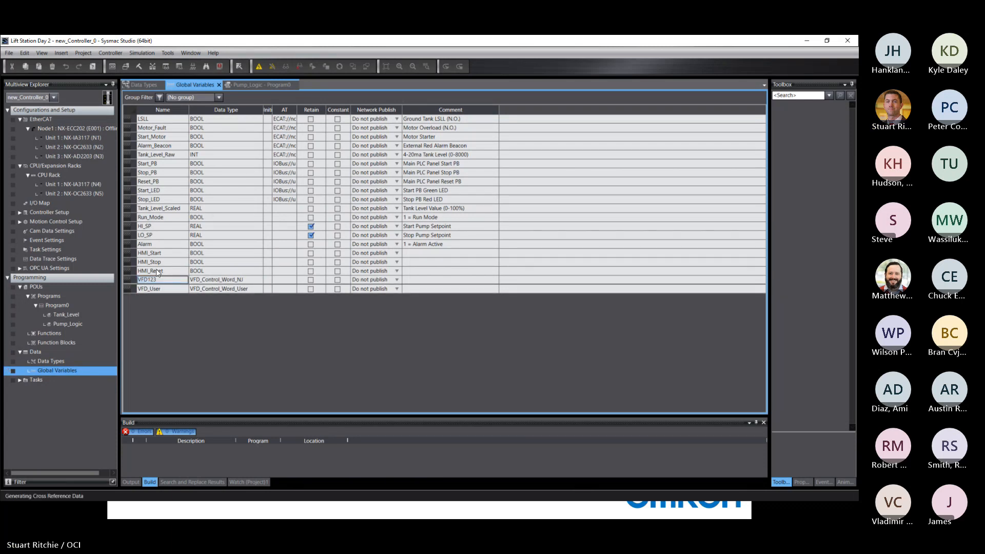
key("Delete")
key("Delete")
key("Delete")
type("_NJ")
key("Return")
key("Tab")
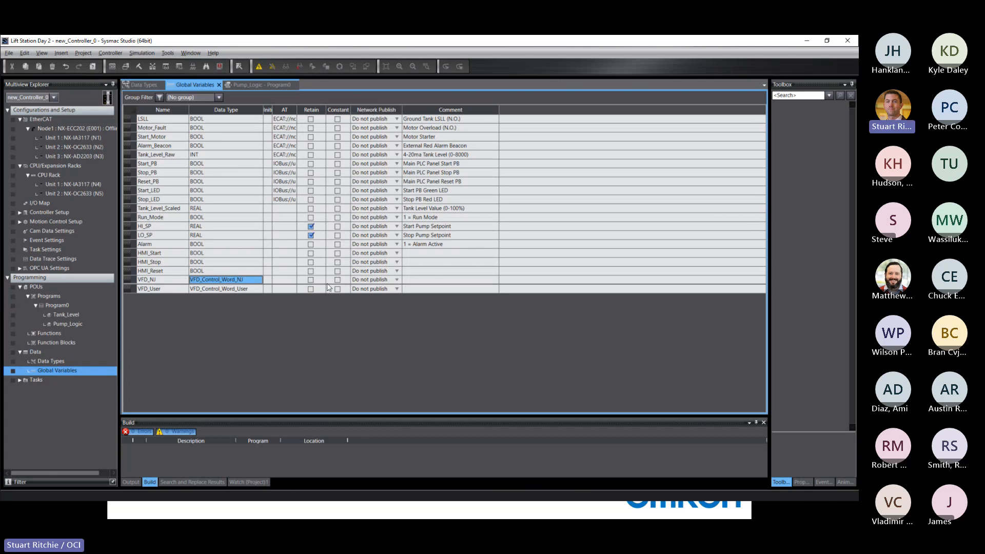
- Set the network publish attribute of VFD_NJ and VFD_User to Input
left_click(396, 280)
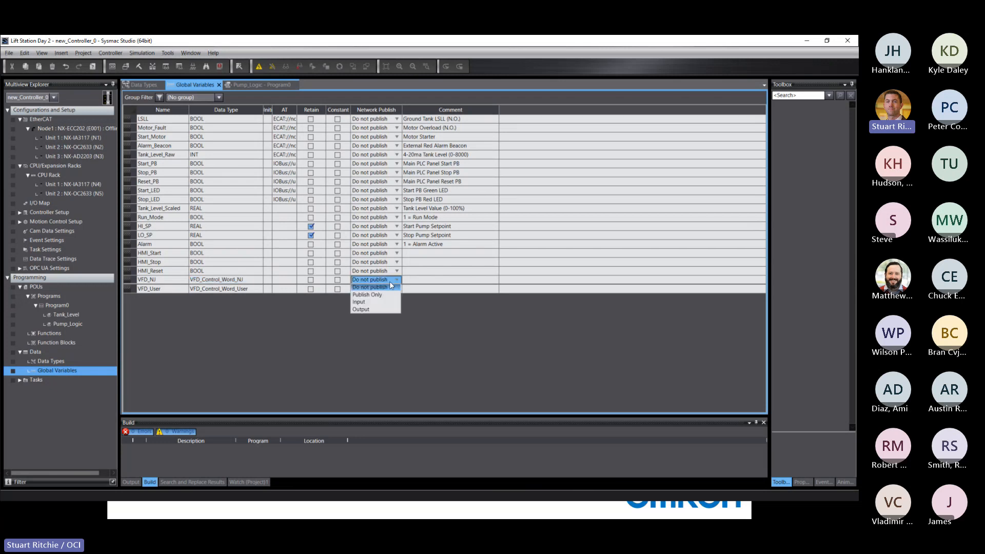
left_click(359, 301)
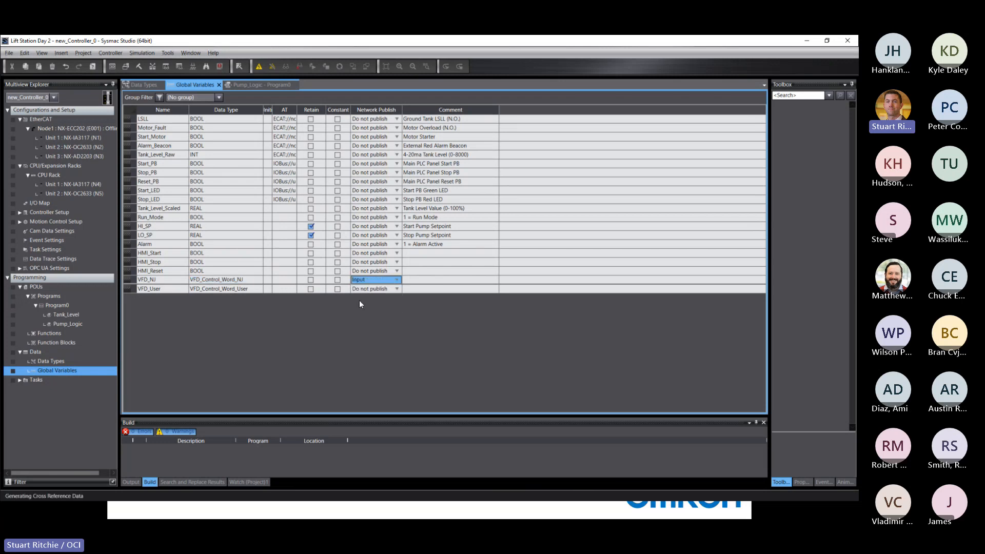
left_click(397, 288)
left_click(358, 311)
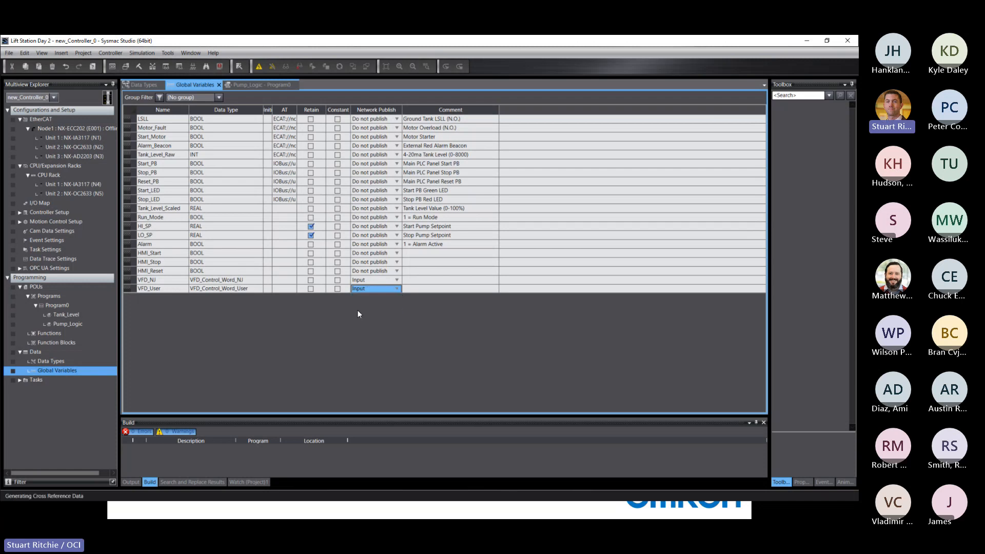
left_click(429, 282)
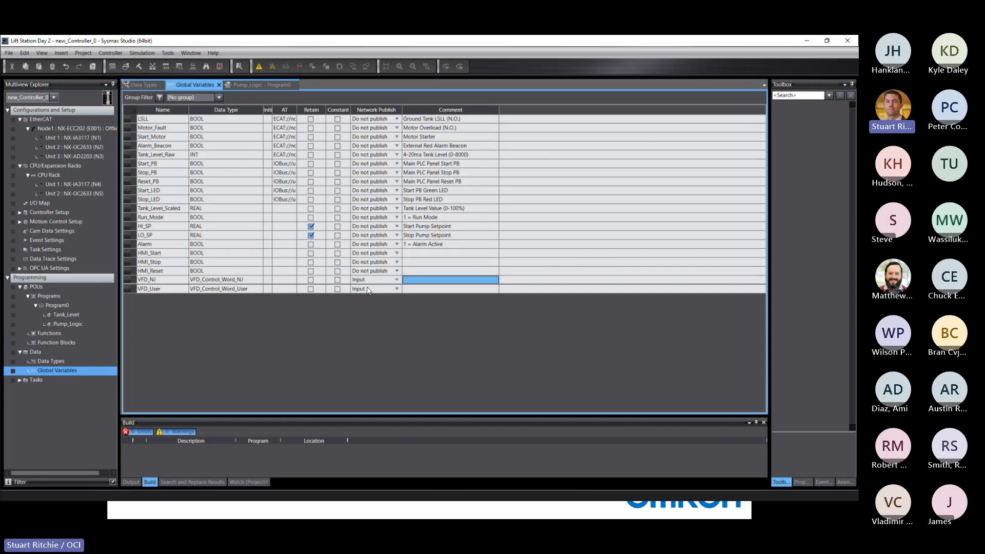
- Open the EtherNet/IP connection settings of built-in Port 1 and bring up the registration of all published tags
left_click(168, 53)
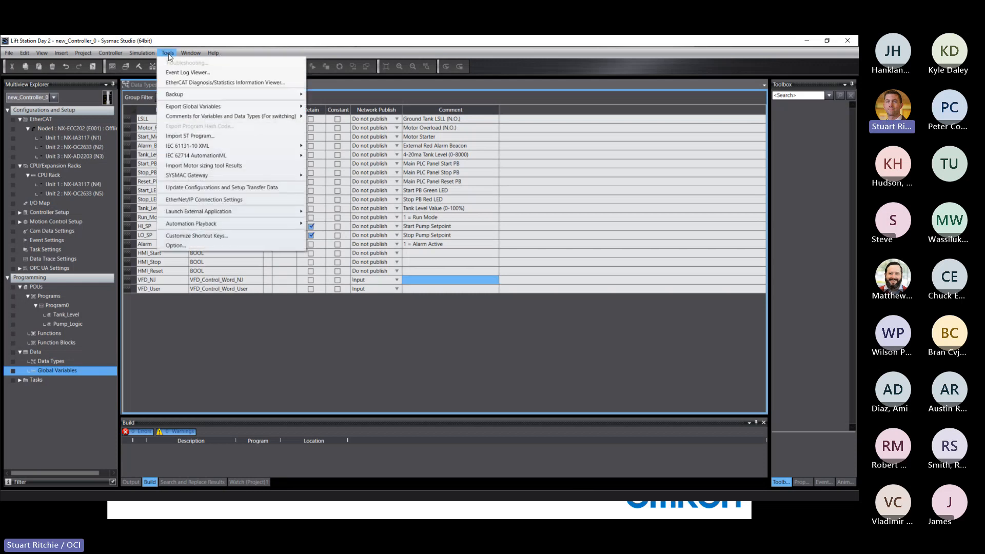
left_click(204, 200)
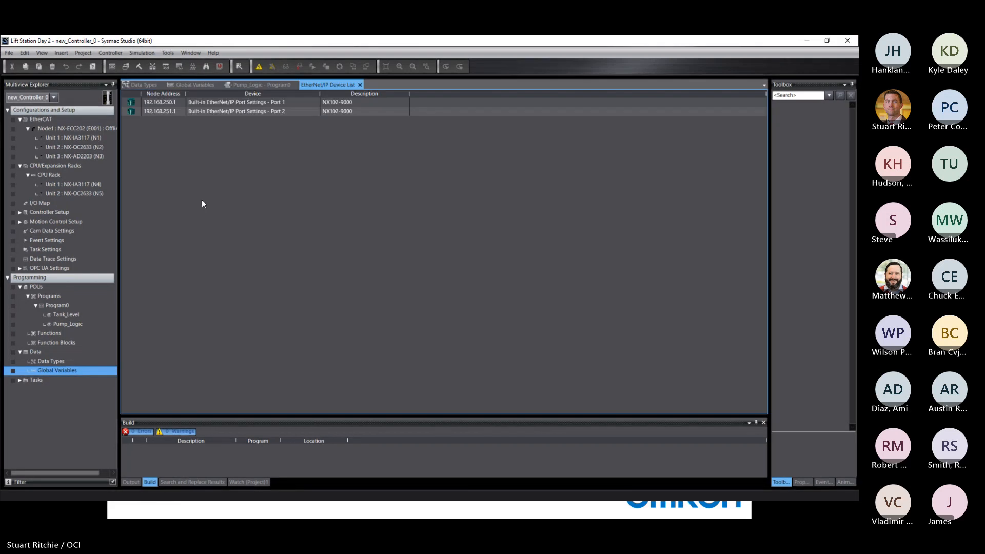
double_click(170, 103)
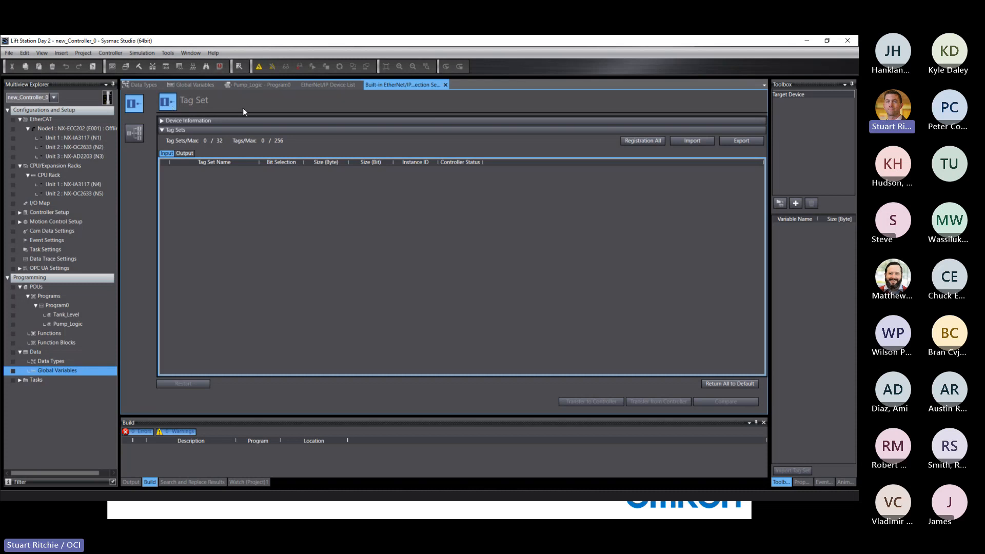
left_click(641, 144)
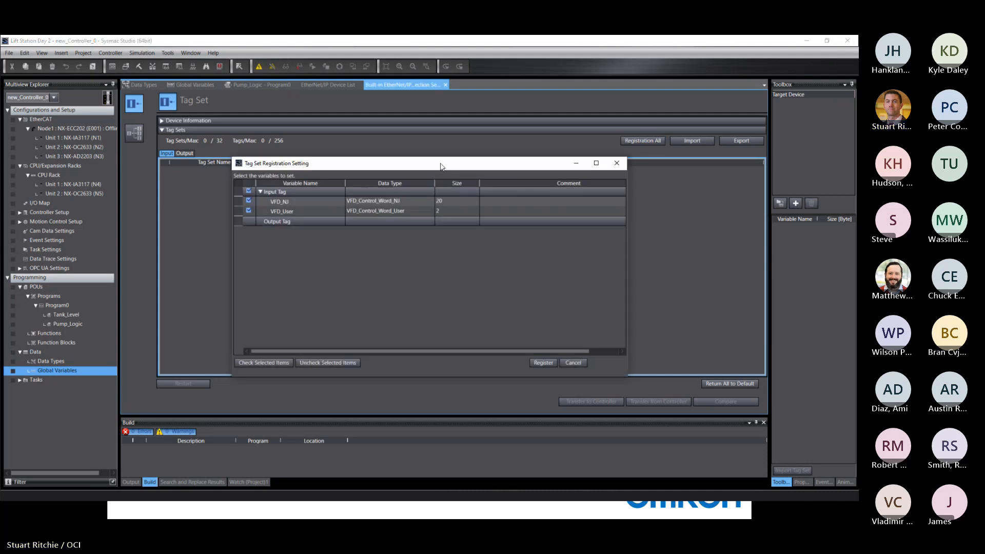
left_click_drag(441, 167, 271, 155)
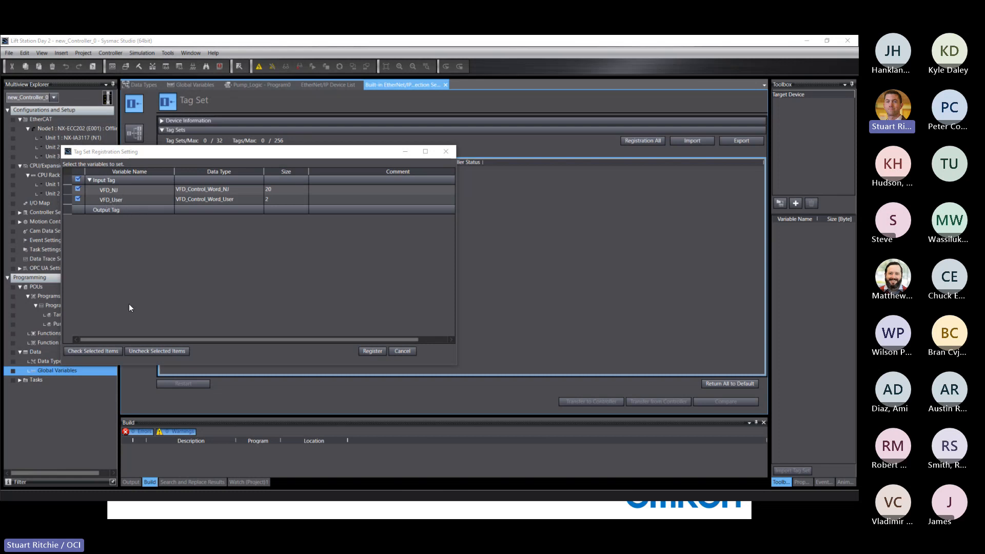
- Switch to the running slide show at the Sysmac Studio Offset Types slide
left_click(214, 510)
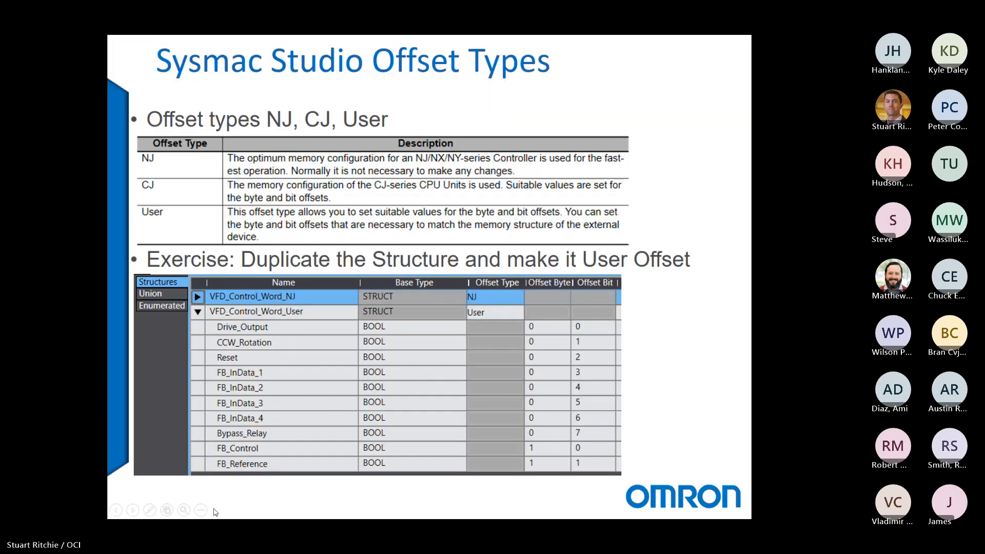
right_click(175, 175)
left_click(200, 199)
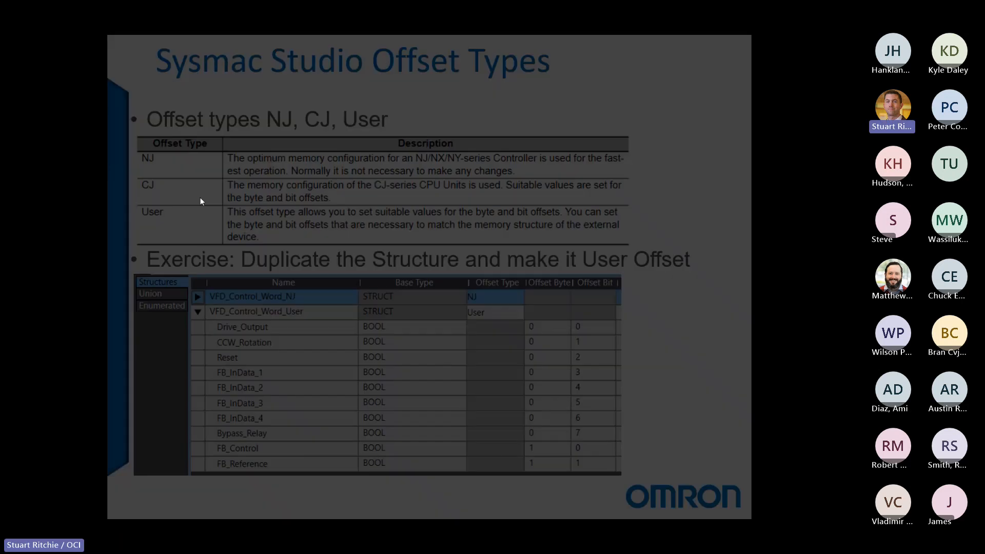
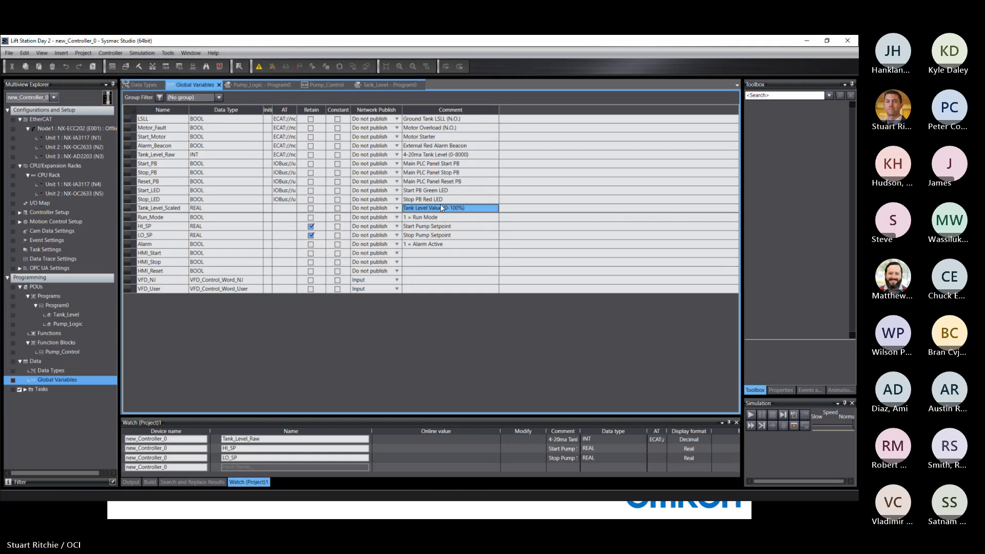
- Copy the Tank_Level_Scaled row from the global variables and paste it at cell A14 of Device List.xlsx in Excel
left_click(133, 209)
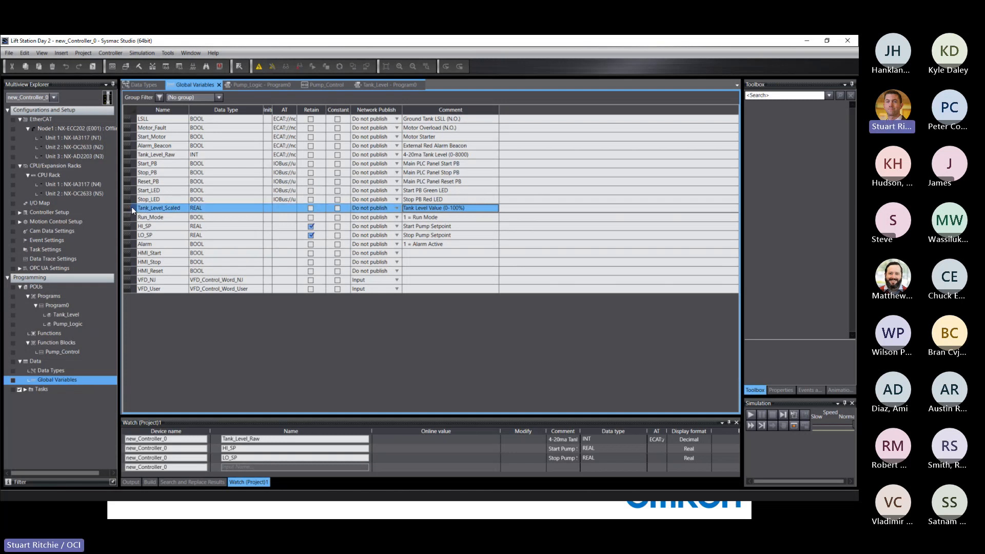
right_click(133, 209)
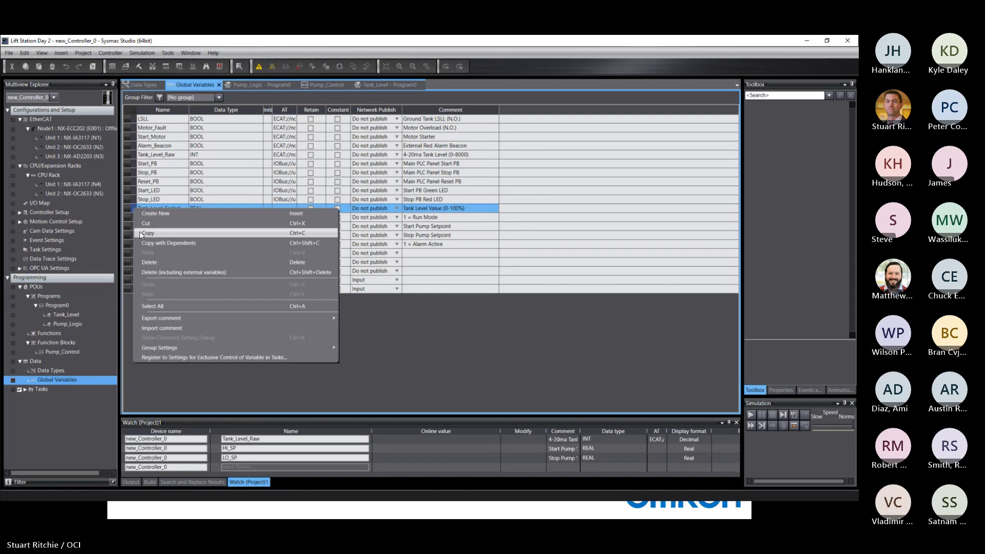
left_click(140, 232)
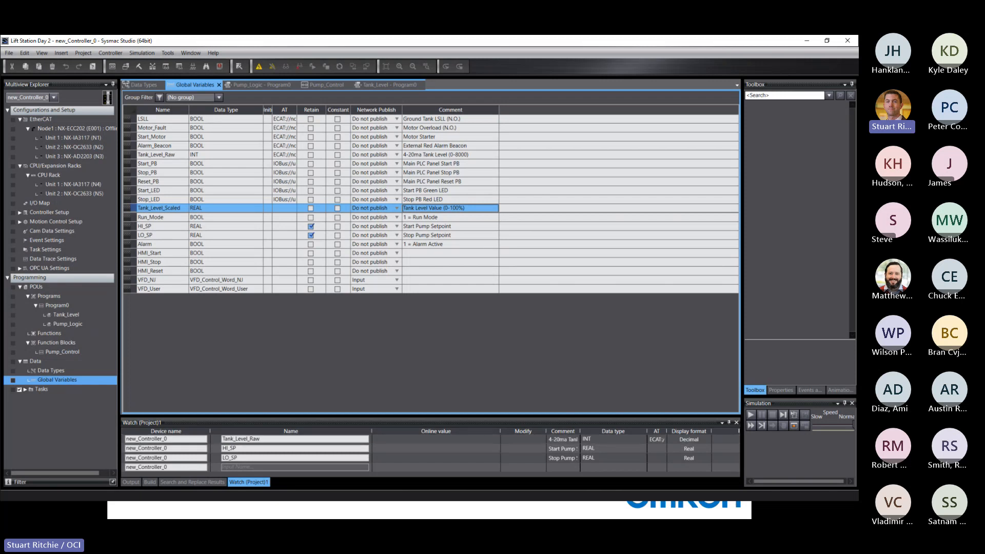
key("alt+Tab")
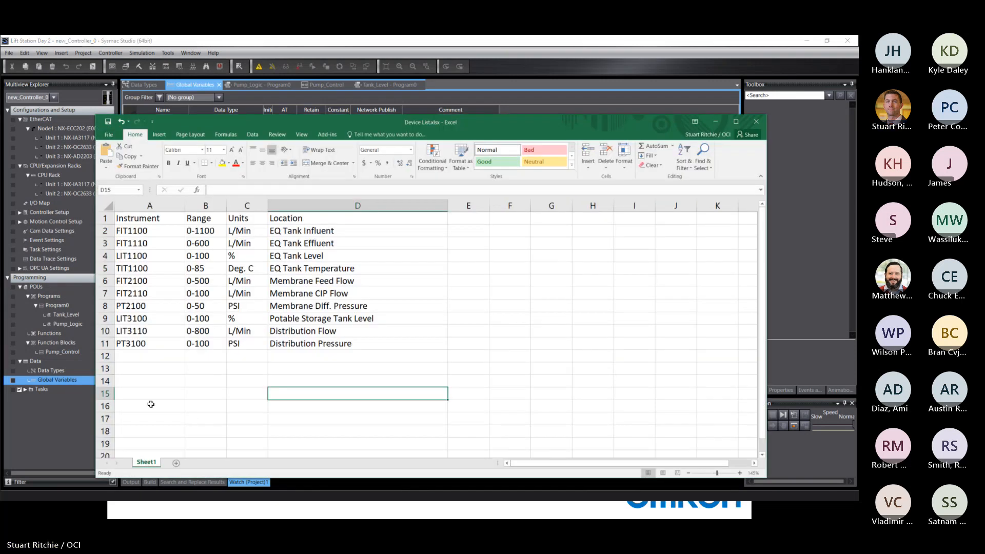
left_click(128, 381)
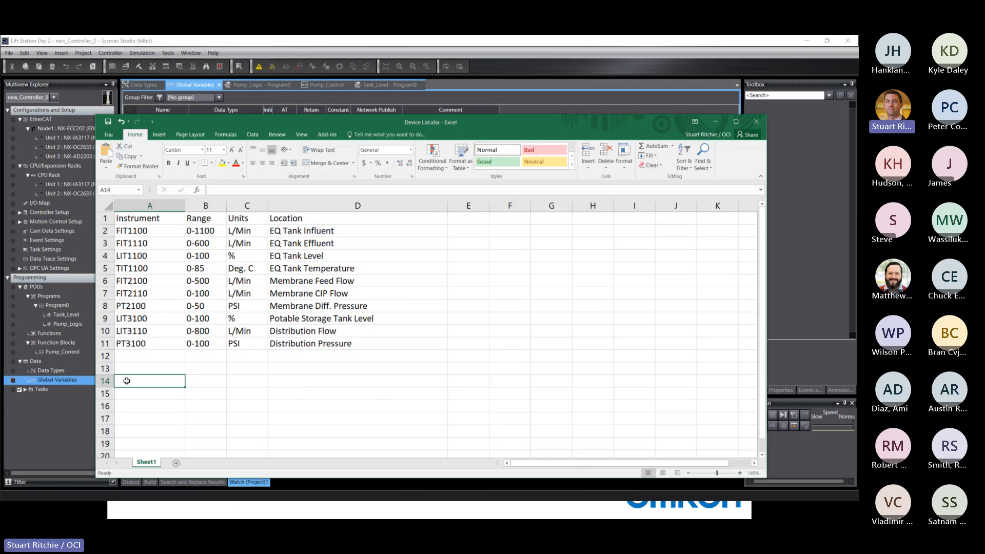
right_click(129, 382)
left_click(145, 231)
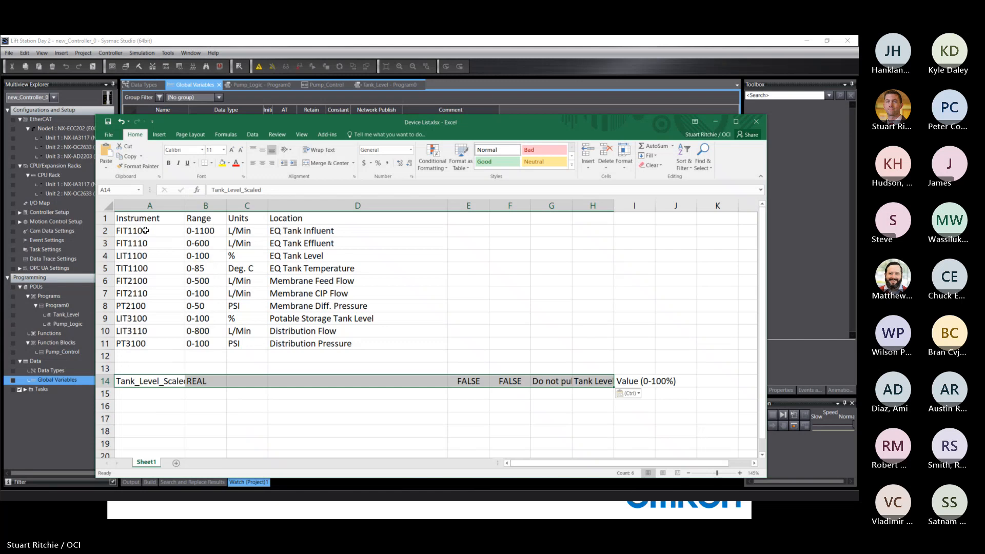
- Widen columns A, G and H to fit the pasted variable name, publish setting and comment
left_click_drag(185, 205, 216, 207)
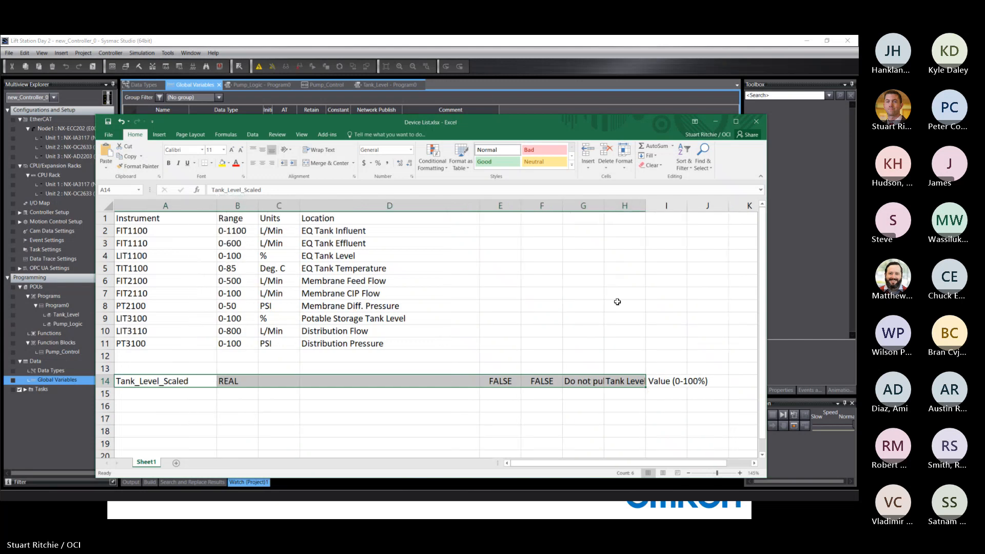
left_click_drag(645, 206, 718, 211)
left_click_drag(605, 206, 647, 207)
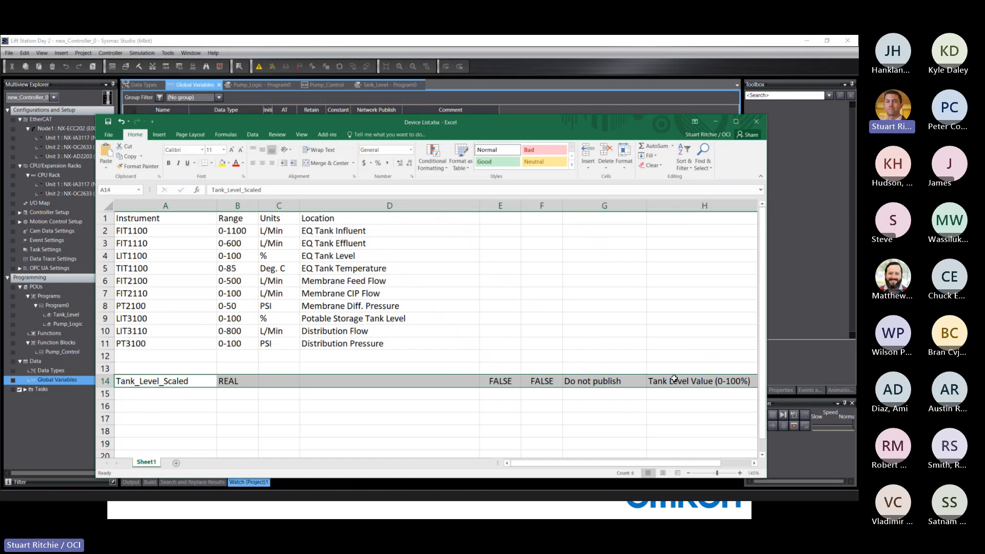
- Copy the instrument tags in A2:A11 and paste them as values starting at cell A15
left_click_drag(296, 119, 235, 79)
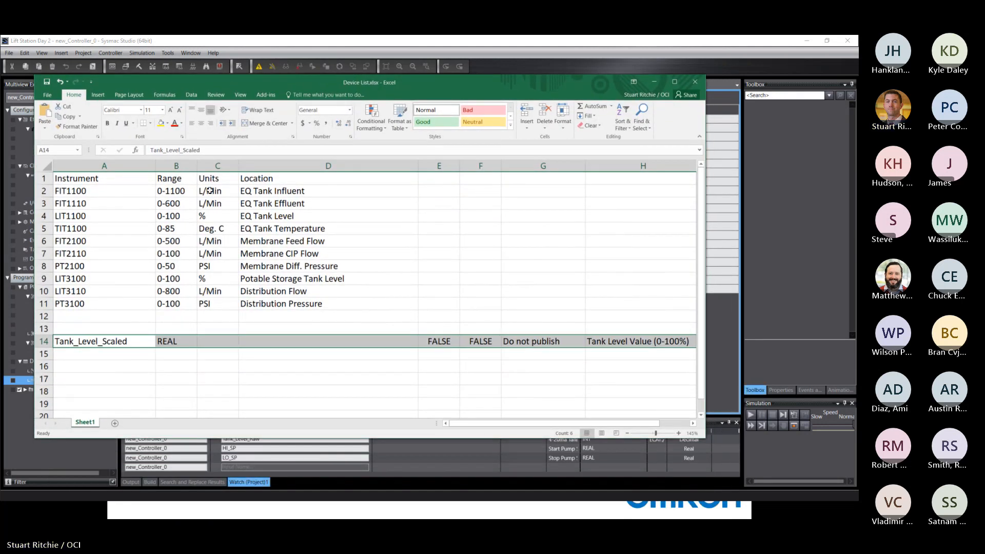
left_click(71, 191)
left_click_drag(123, 84, 100, 57)
left_click_drag(187, 411, 197, 471)
left_click_drag(60, 163, 53, 273)
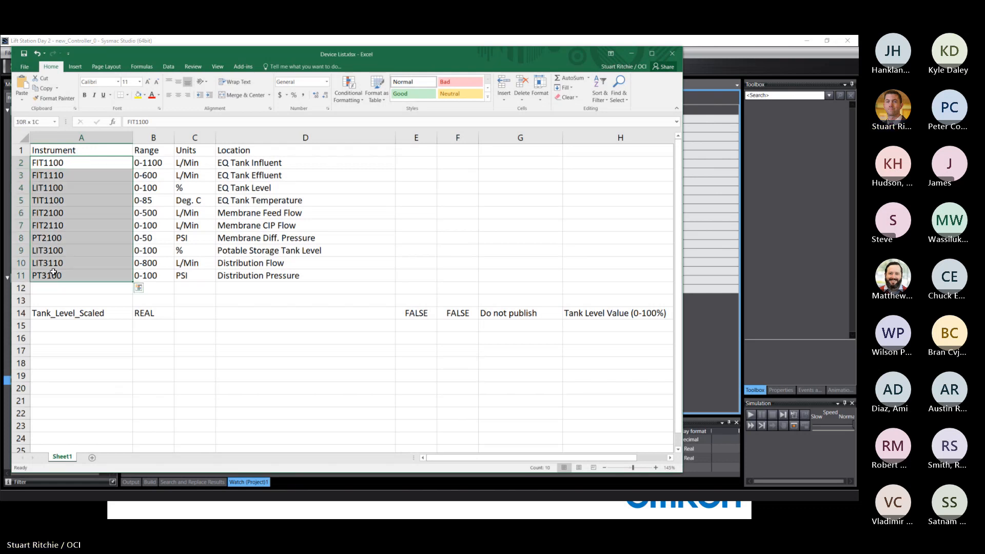
right_click(64, 195)
left_click(83, 212)
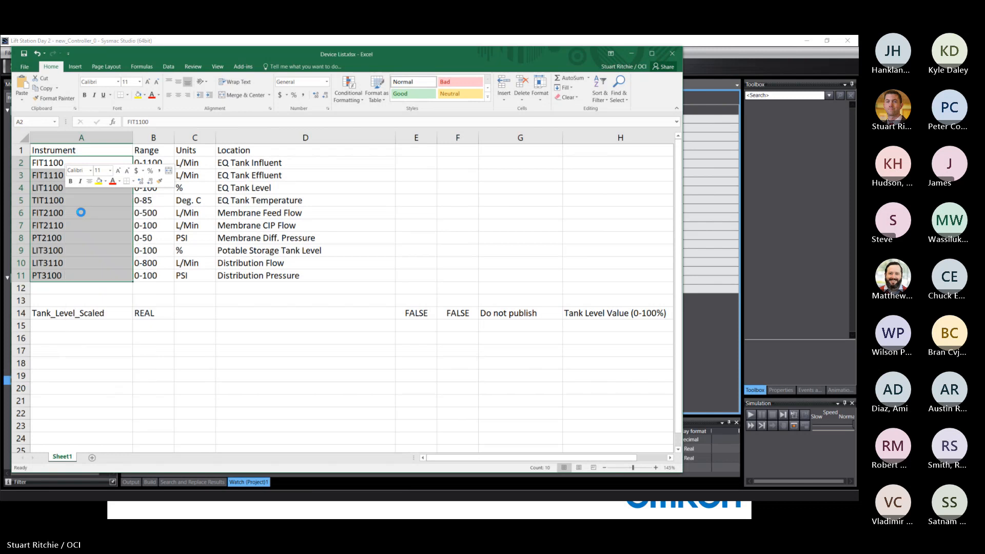
left_click(49, 325)
right_click(49, 325)
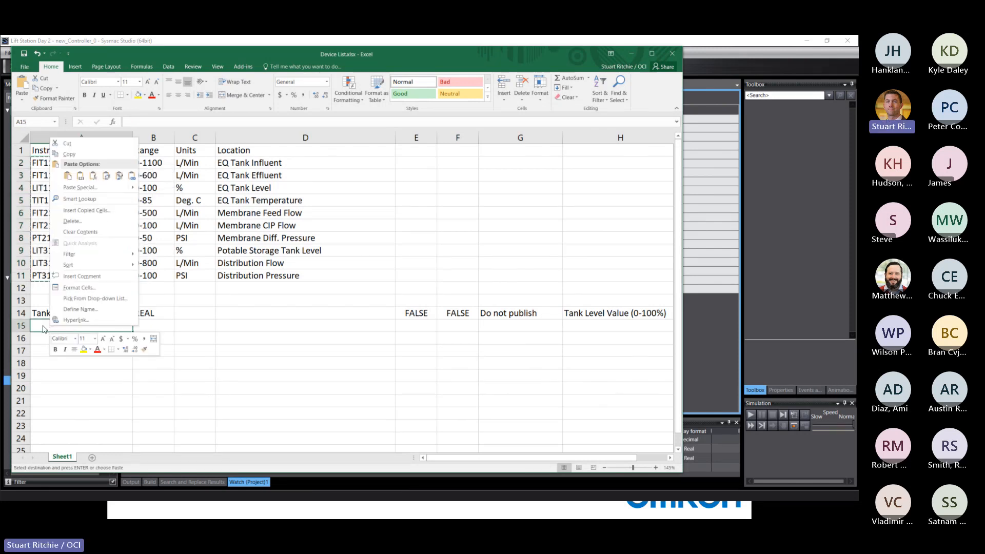
left_click(78, 176)
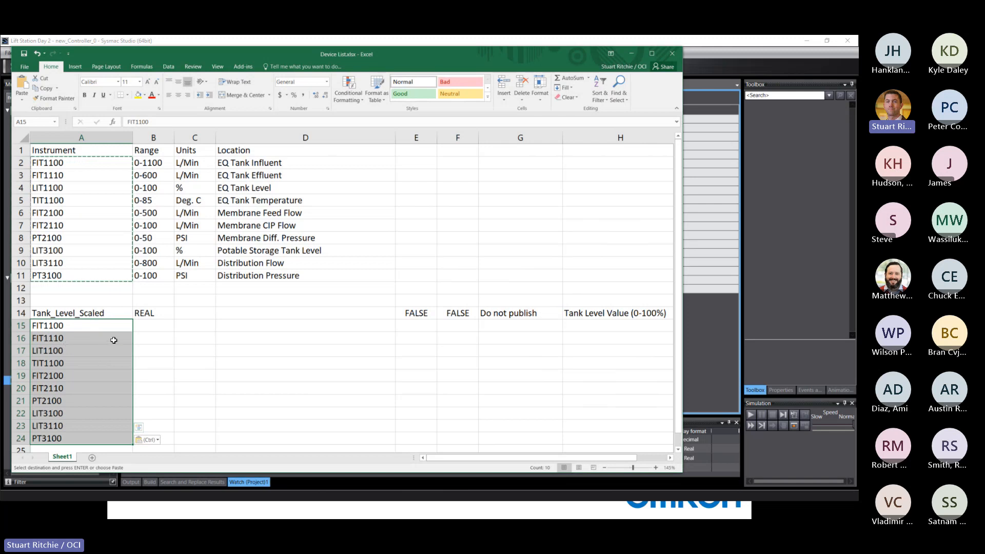
- Fill the REAL data type from B14 down to B24 for all the instrument tags
left_click(148, 315)
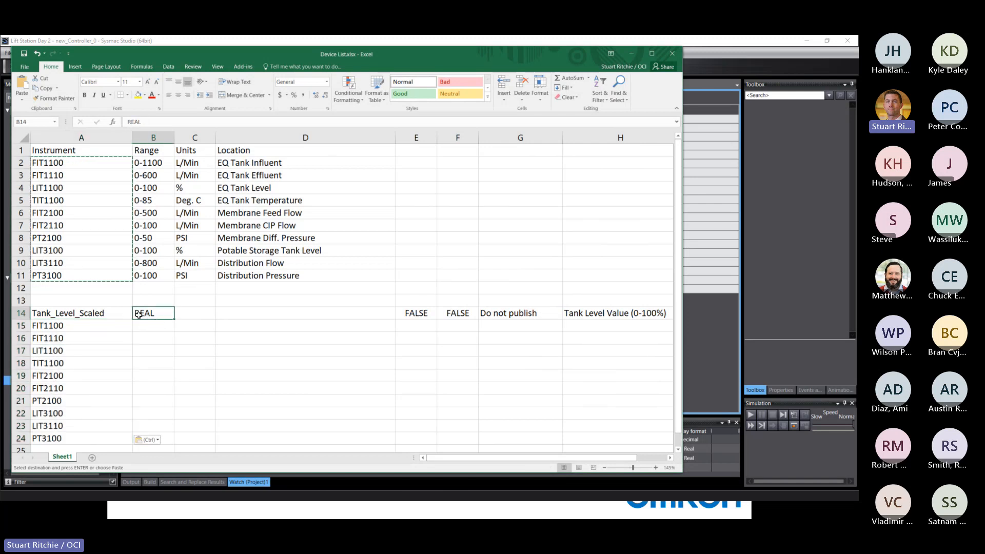
right_click(212, 377)
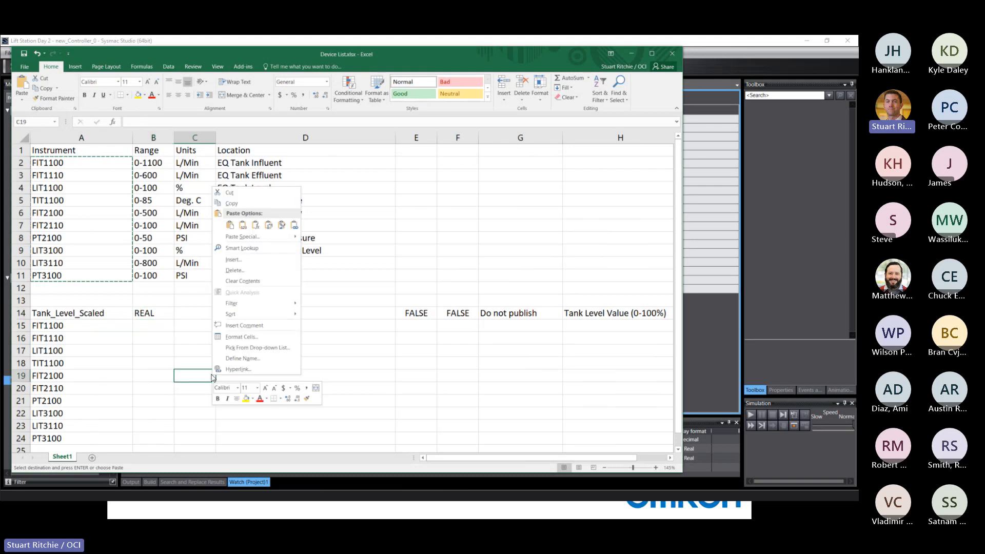
left_click(163, 325)
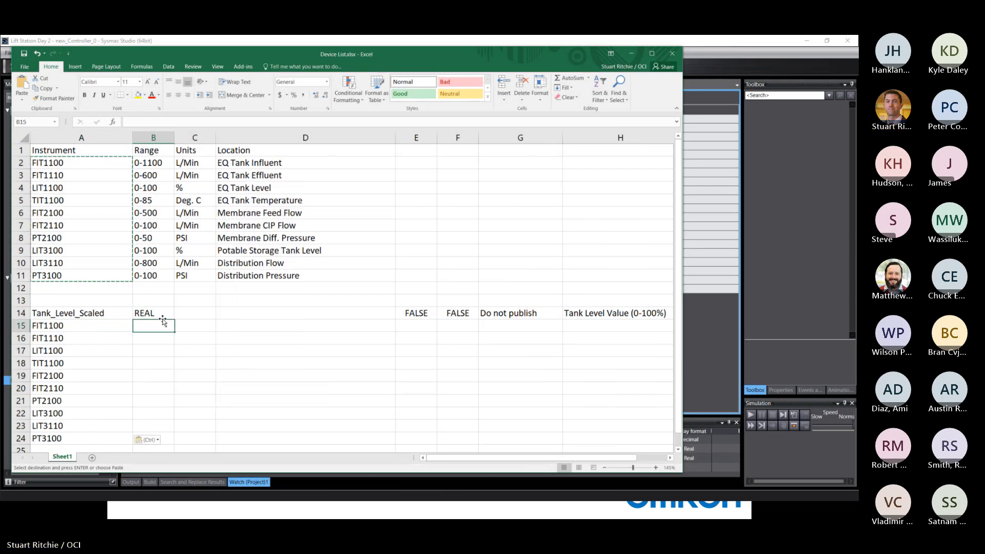
left_click(166, 313)
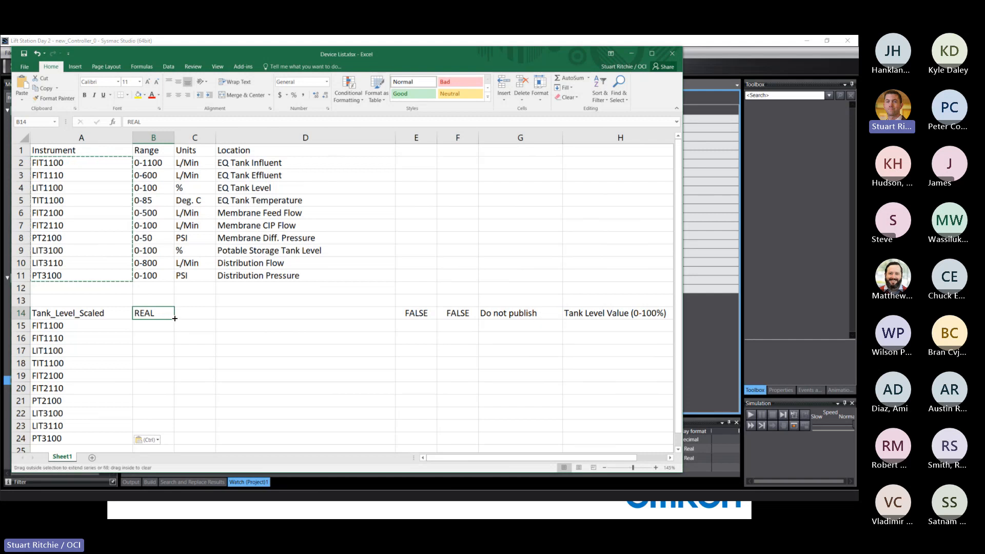
left_click_drag(175, 318, 177, 444)
- Fill the FALSE flags in E14 and F14 and the Do not publish setting in G14 down to row 24
scroll(282, 345, "down", 1)
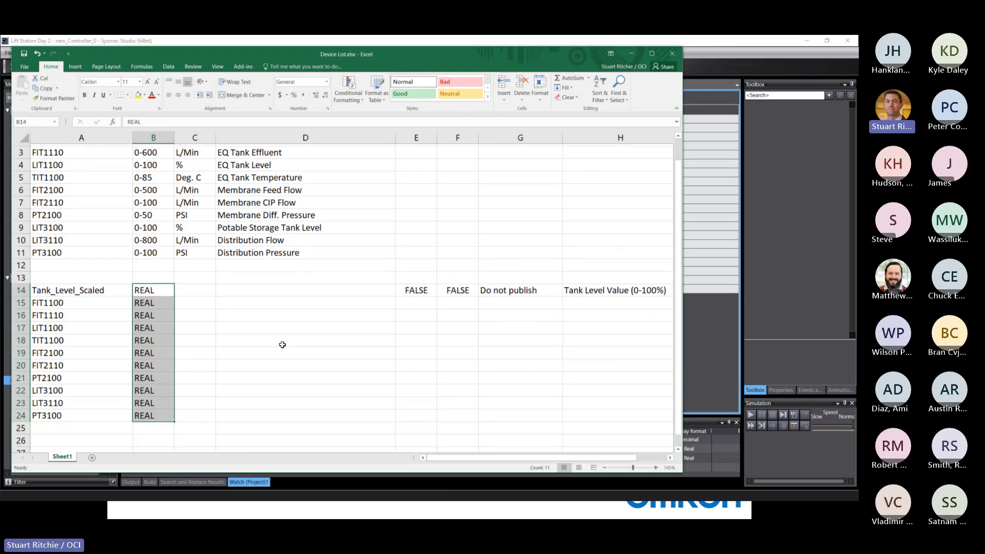
scroll(282, 345, "down", 2)
left_click(406, 238)
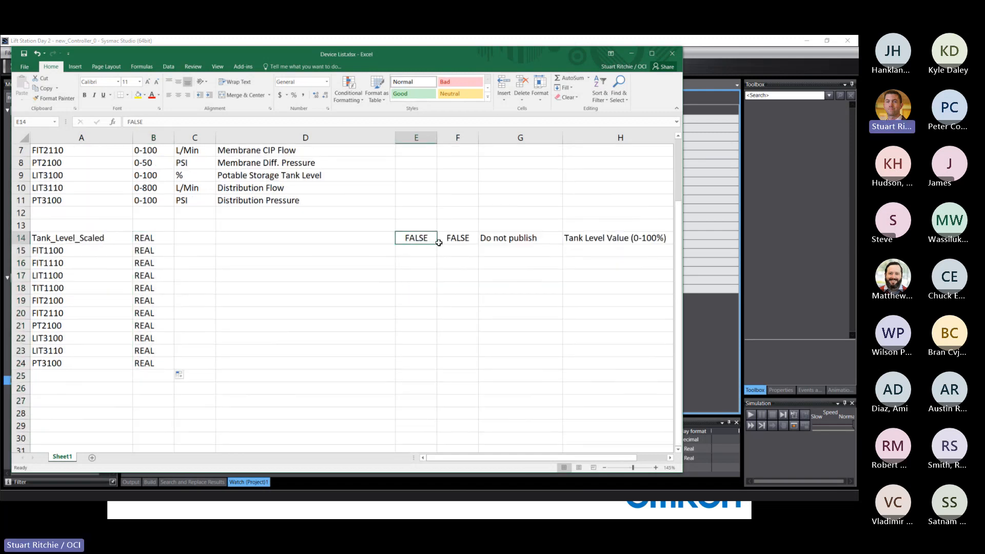
left_click_drag(439, 243, 437, 369)
left_click(459, 239)
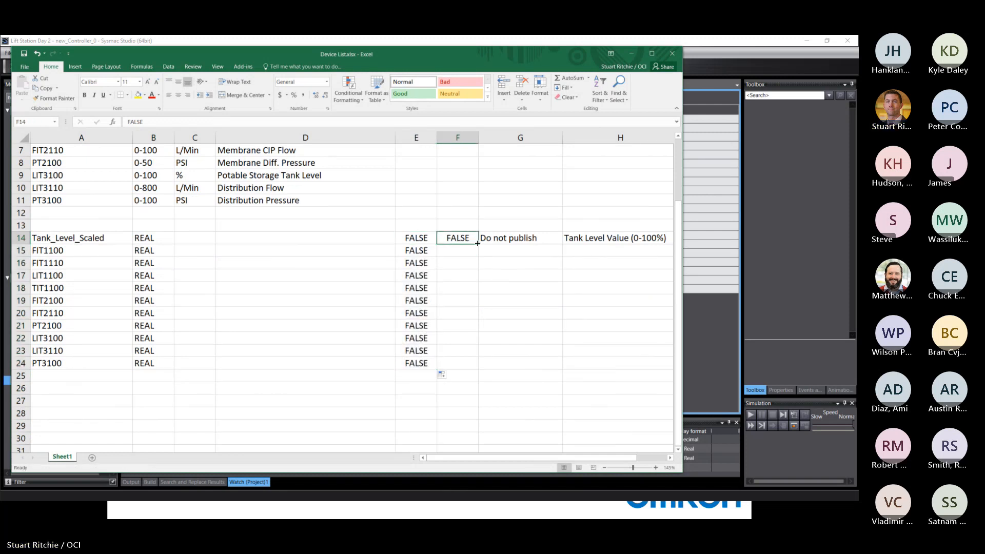
left_click_drag(477, 243, 478, 370)
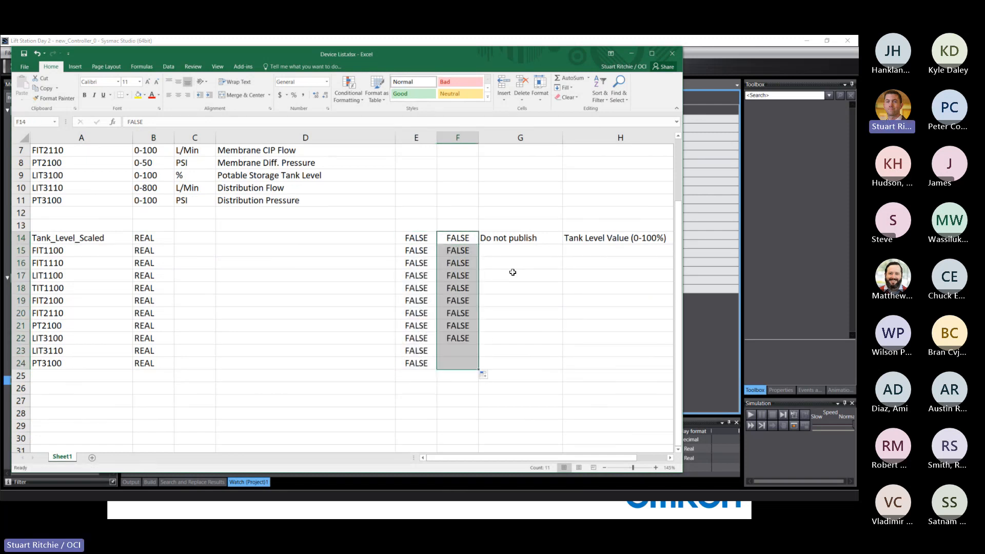
left_click(528, 239)
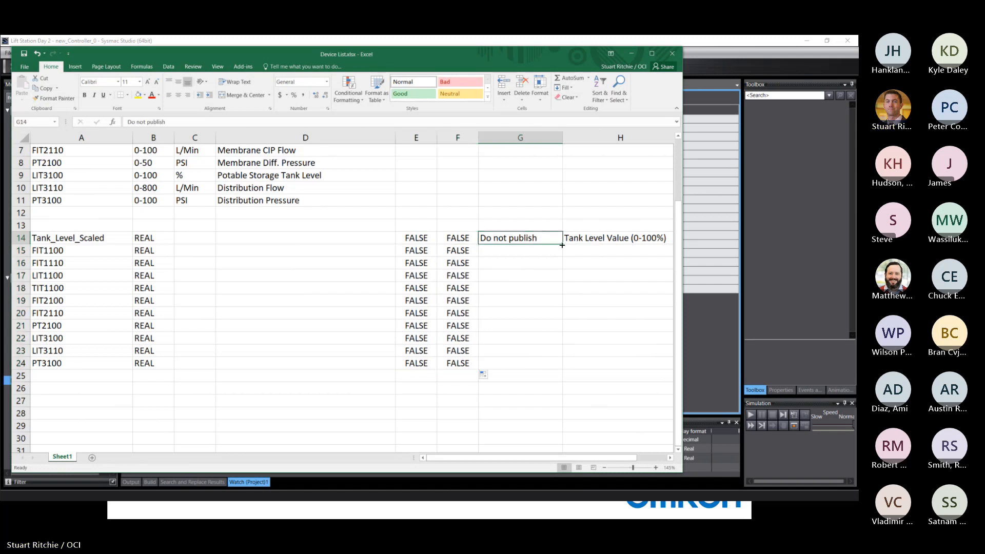
left_click_drag(562, 245, 564, 370)
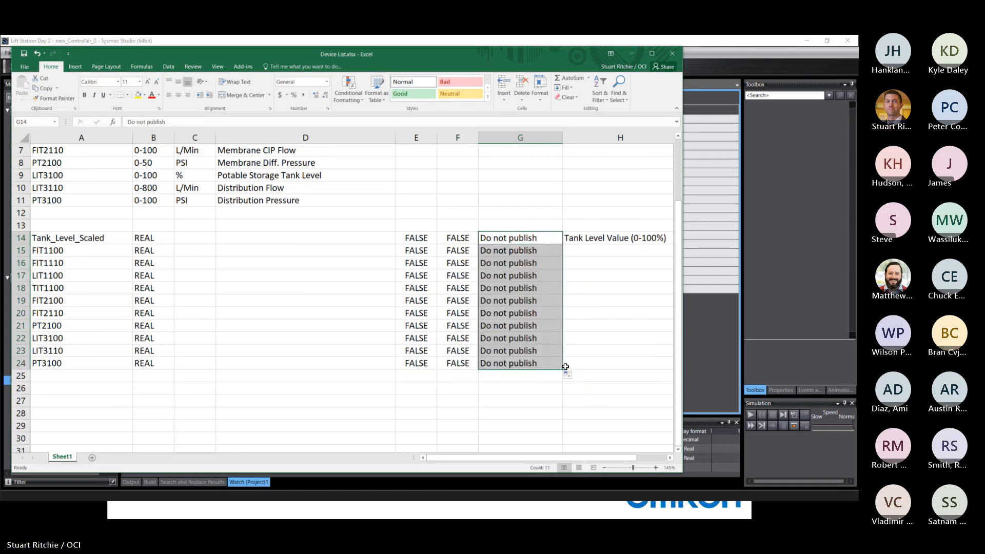
- Copy the location descriptions in D2:D11 and paste them as comments starting at cell H15
scroll(270, 264, "up", 2)
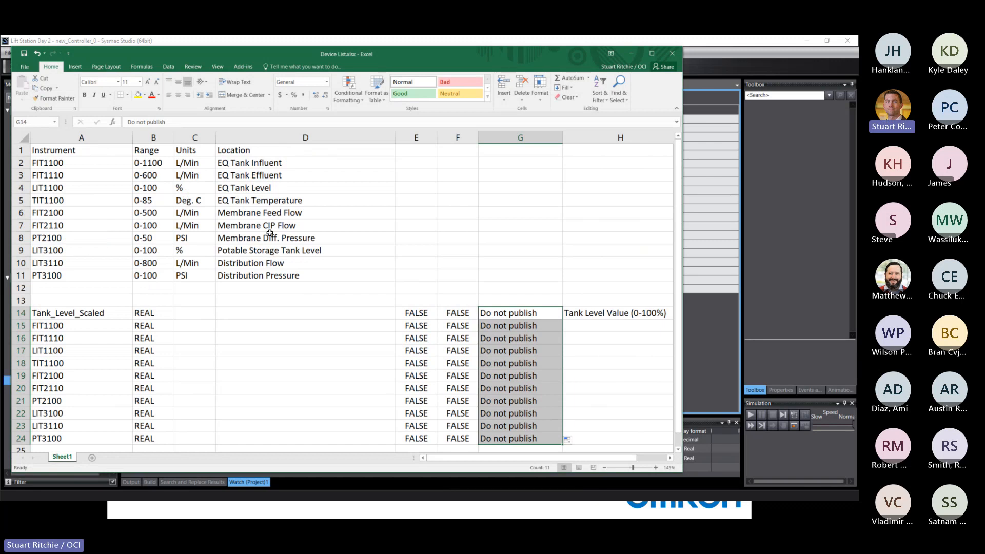
left_click(234, 162)
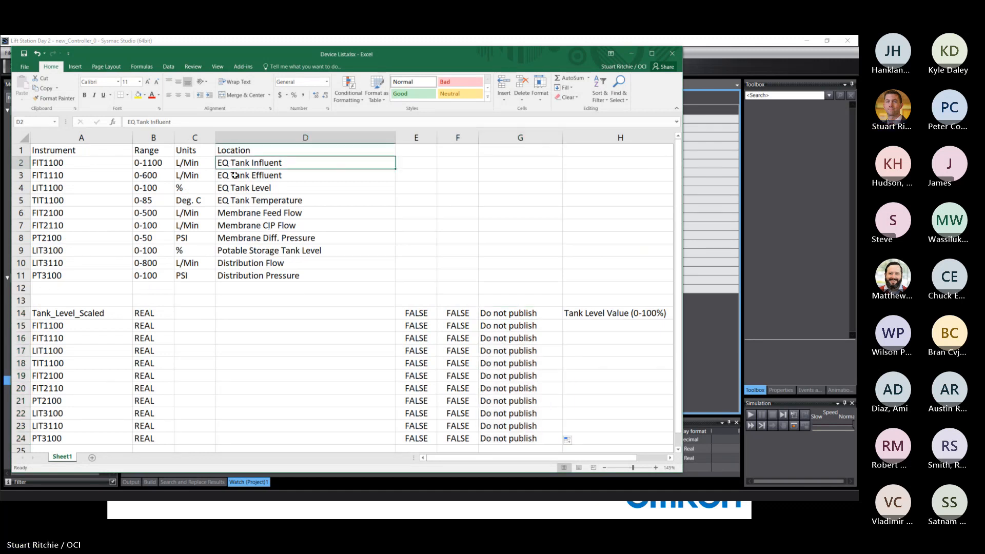
left_click(239, 275, "shift")
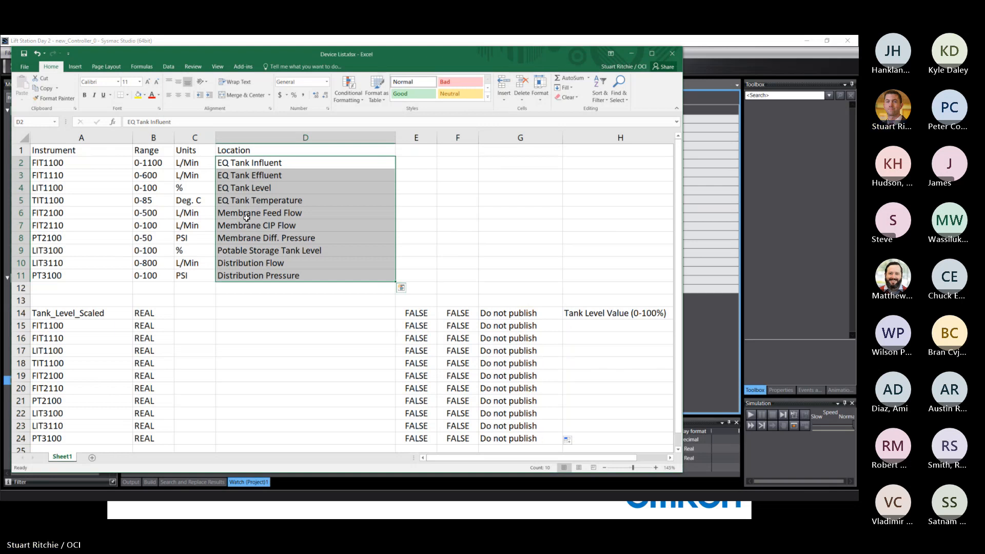
key("ctrl+c")
left_click(616, 326)
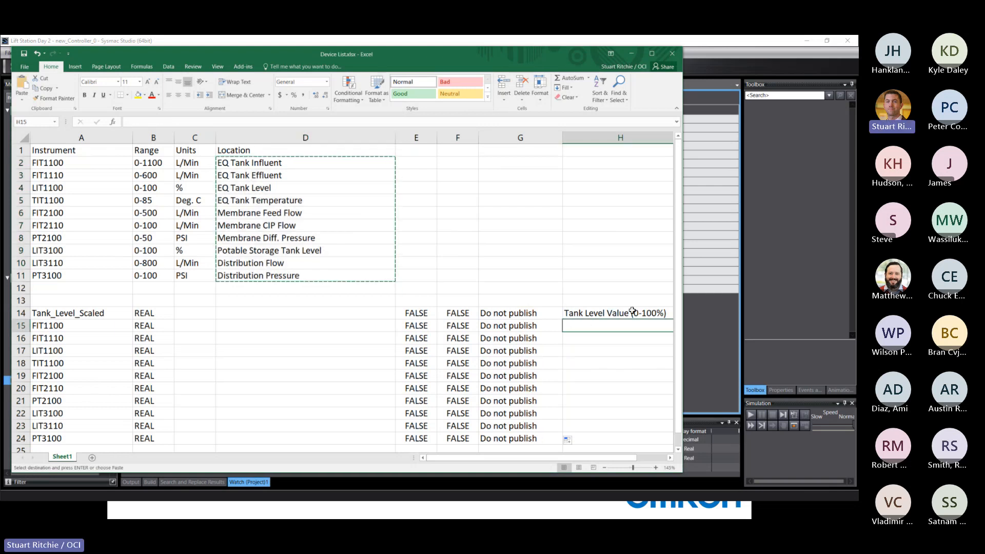
key("ctrl+v")
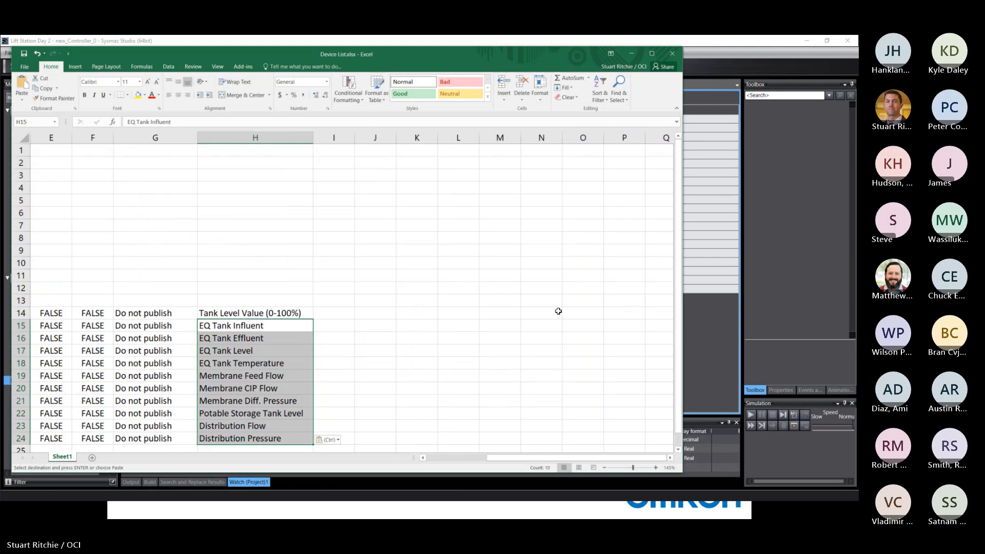
- Bring the new variable rows into view and widen the Excel window to show all columns through H
scroll(558, 311, "down", 3)
left_click_drag(491, 458, 426, 463)
left_click(334, 377)
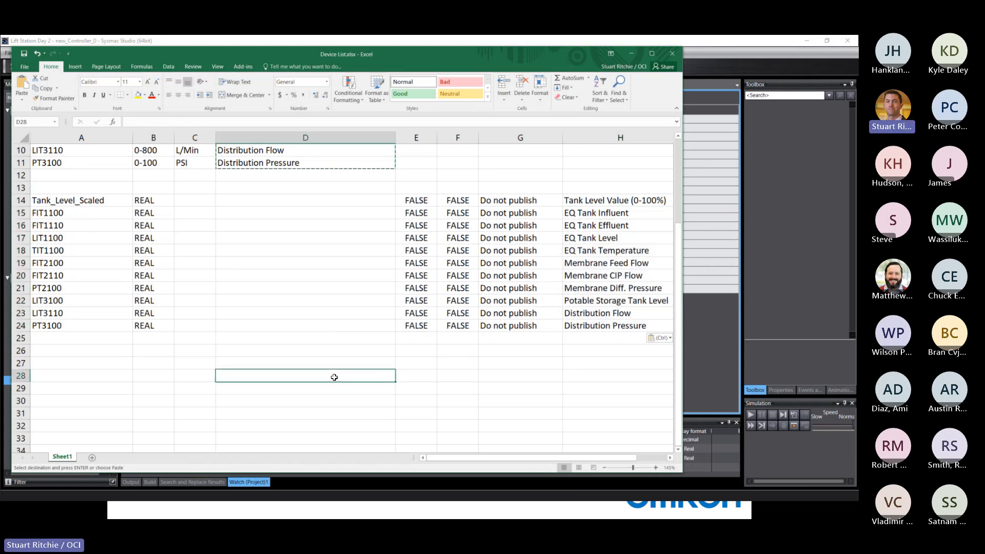
left_click(85, 175)
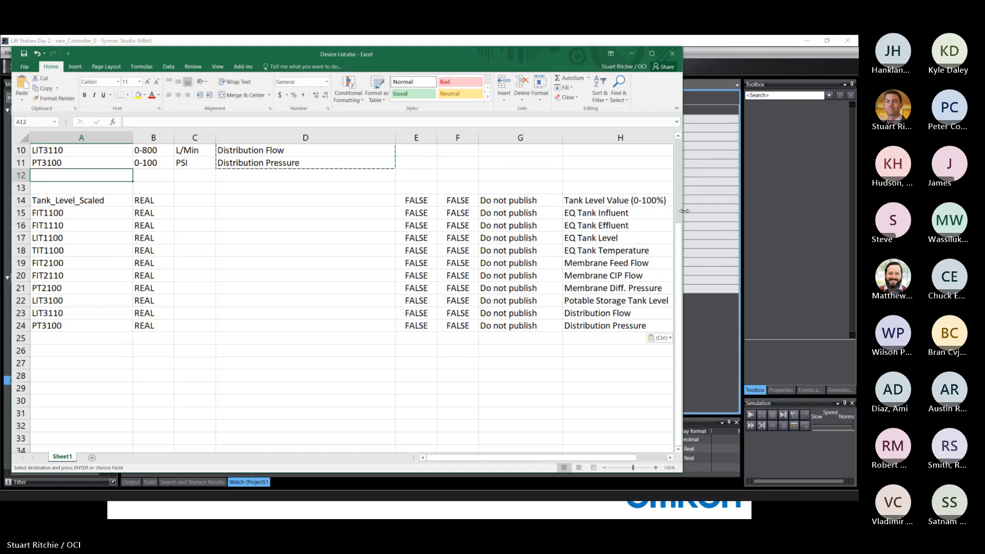
left_click_drag(685, 211, 850, 211)
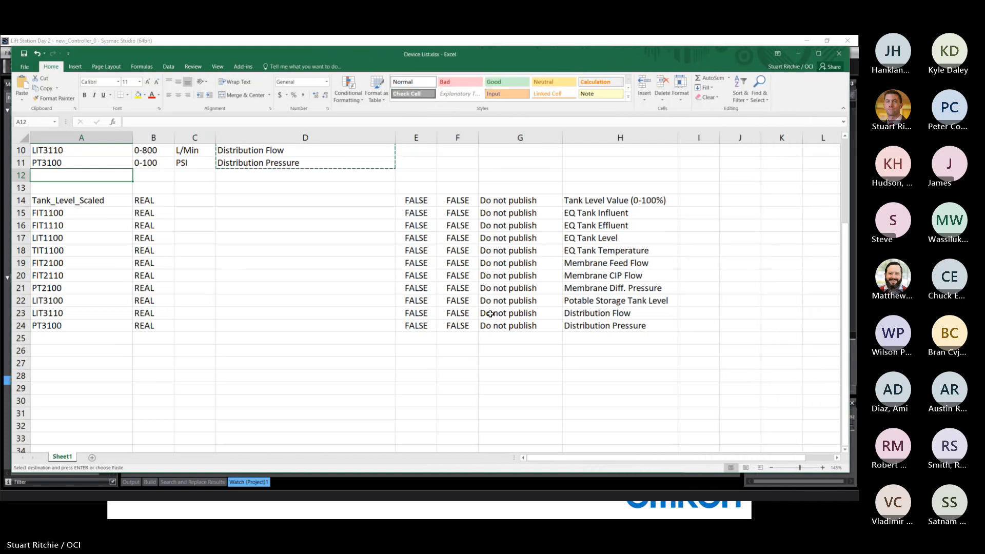
left_click(378, 337)
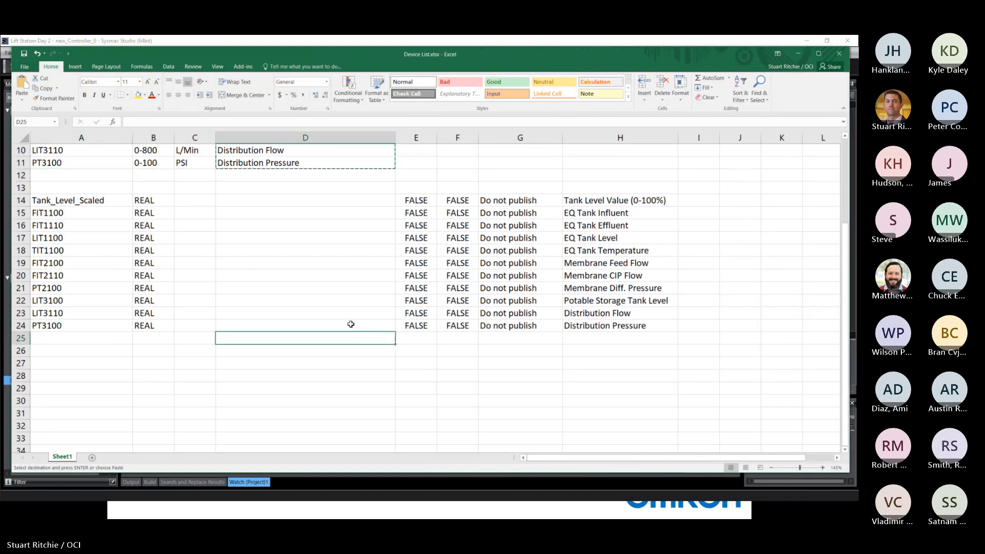
- Copy the instrument variable rows in A15:H24, leaving out the Tank_Level_Scaled template row
scroll(351, 324, "up", 3)
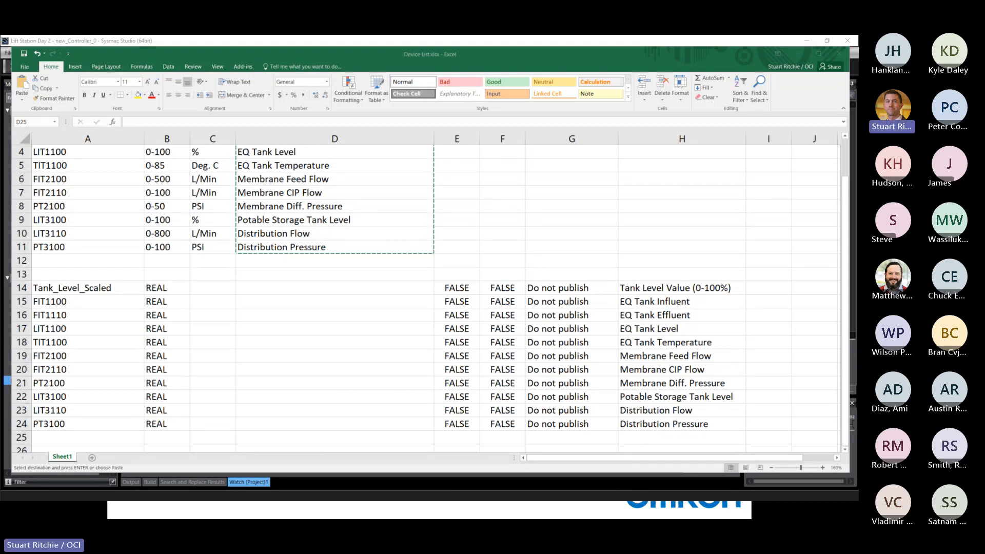
left_click(21, 302)
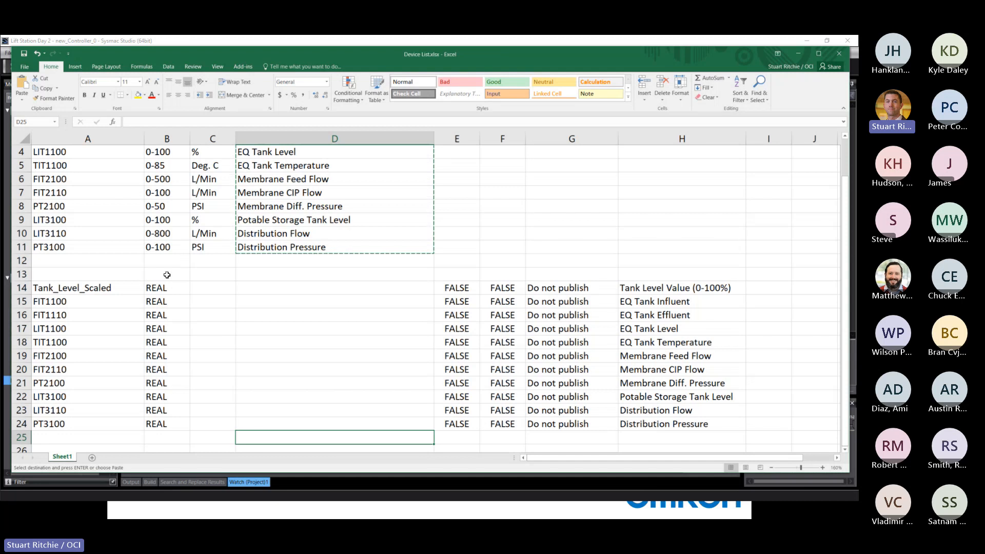
left_click(48, 302)
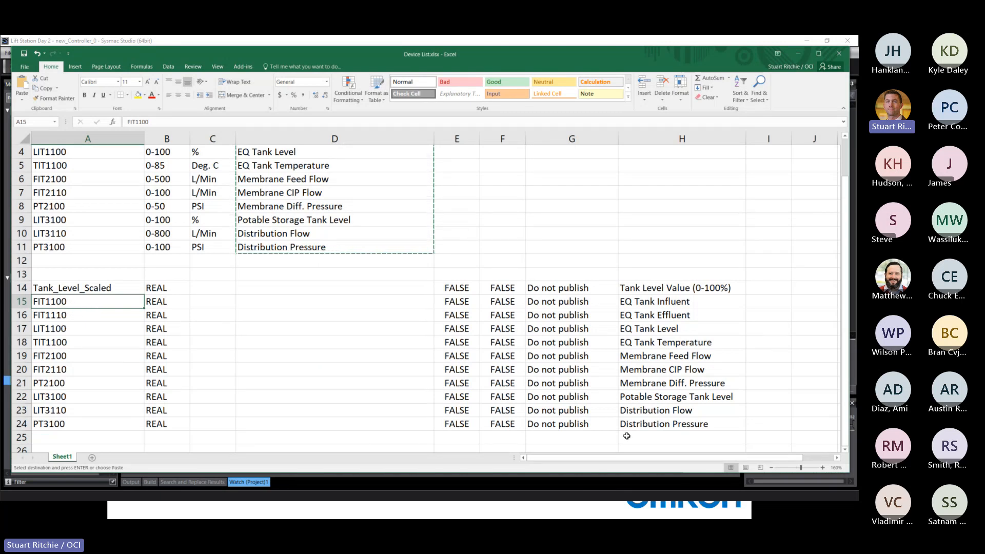
left_click(708, 427, "shift")
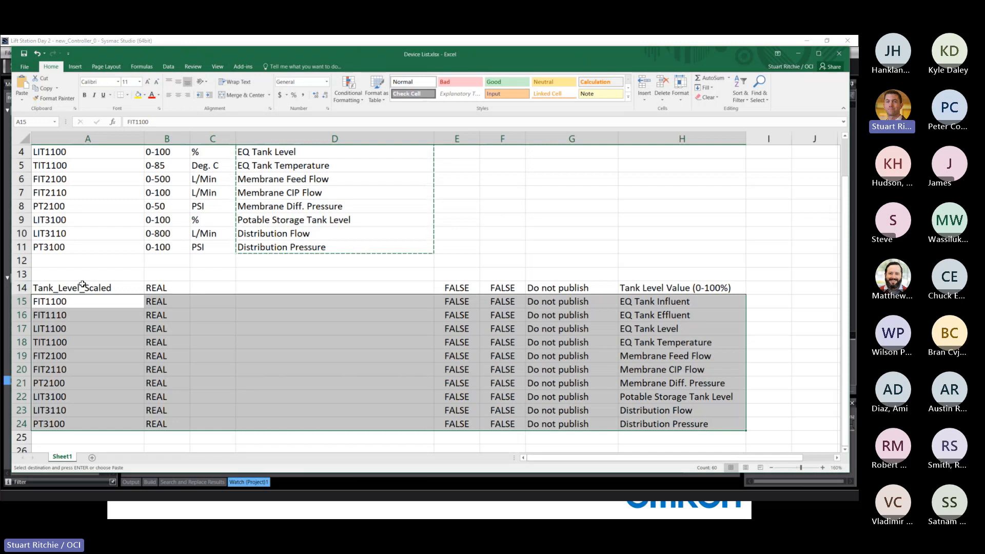
right_click(105, 303)
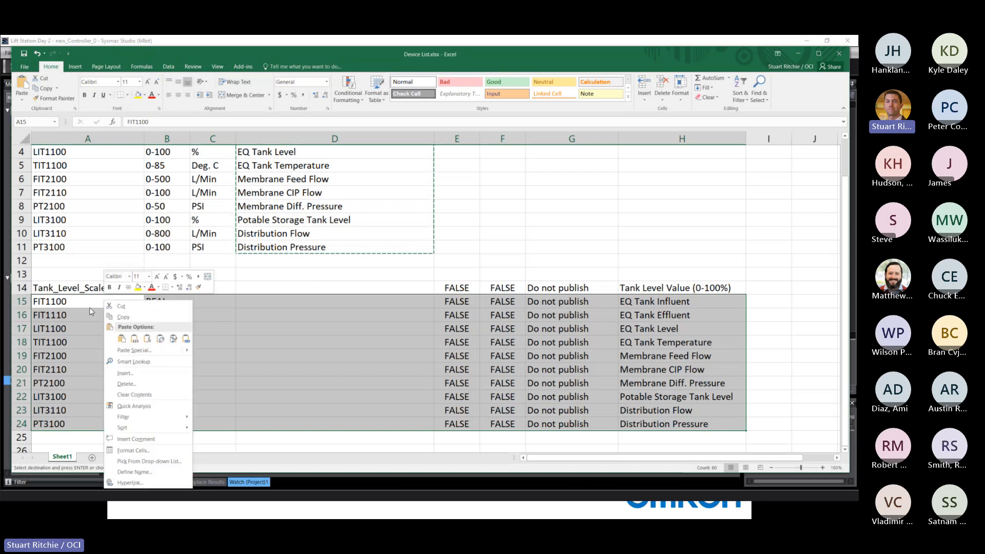
left_click(126, 317)
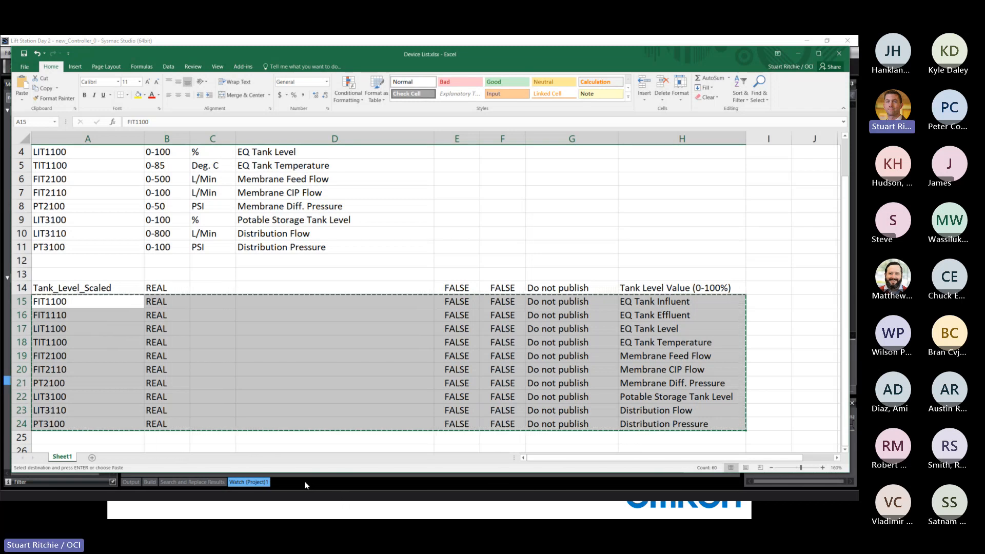
- Switch to Sysmac Studio and paste the copied instrument rows into the global variables below VFD_User
left_click(322, 489)
left_click(128, 289)
right_click(128, 296)
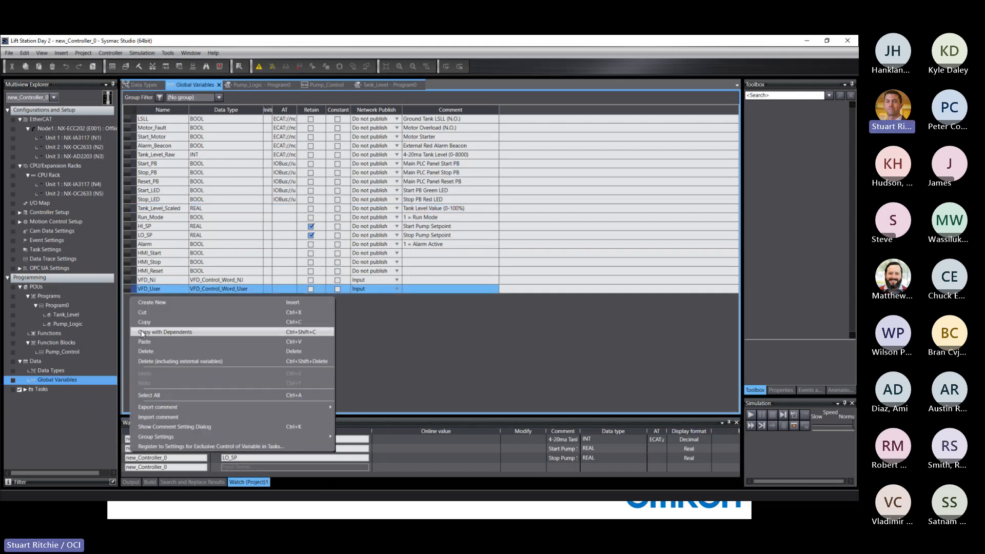
left_click(147, 343)
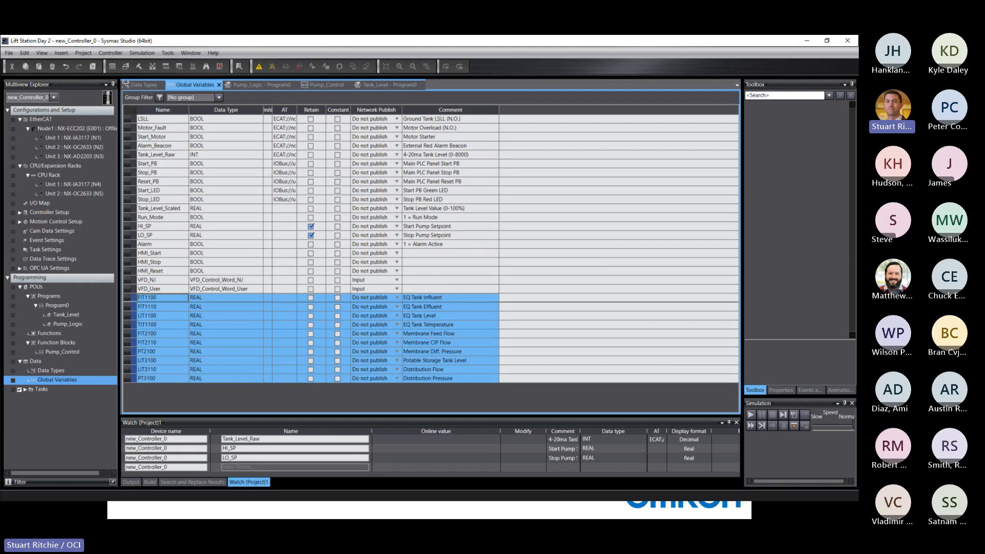
- Review the Tank_Level_Scaled template row in Device List.xlsx in Excel, and return to the global variables in Sysmac Studio
key("alt+Tab")
left_click(38, 289)
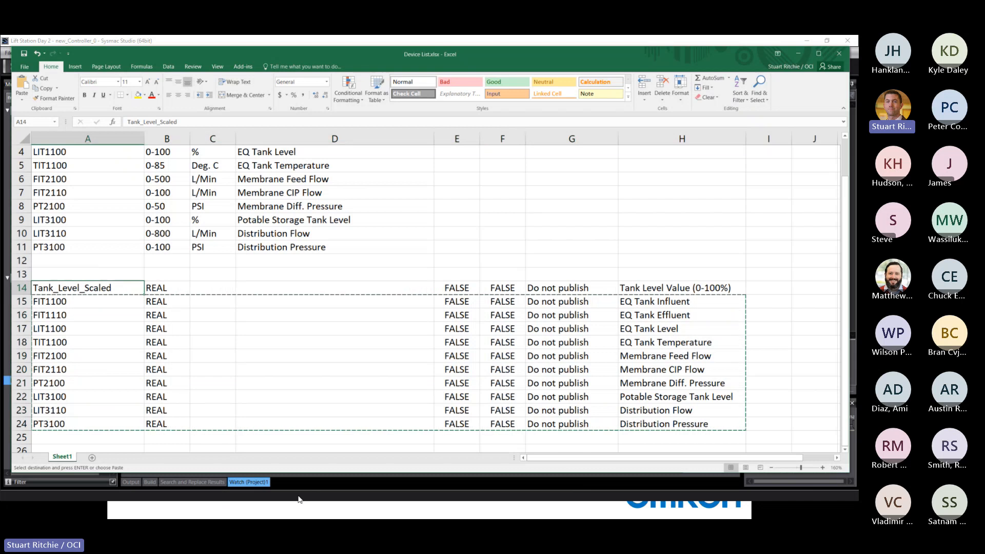
left_click(286, 485)
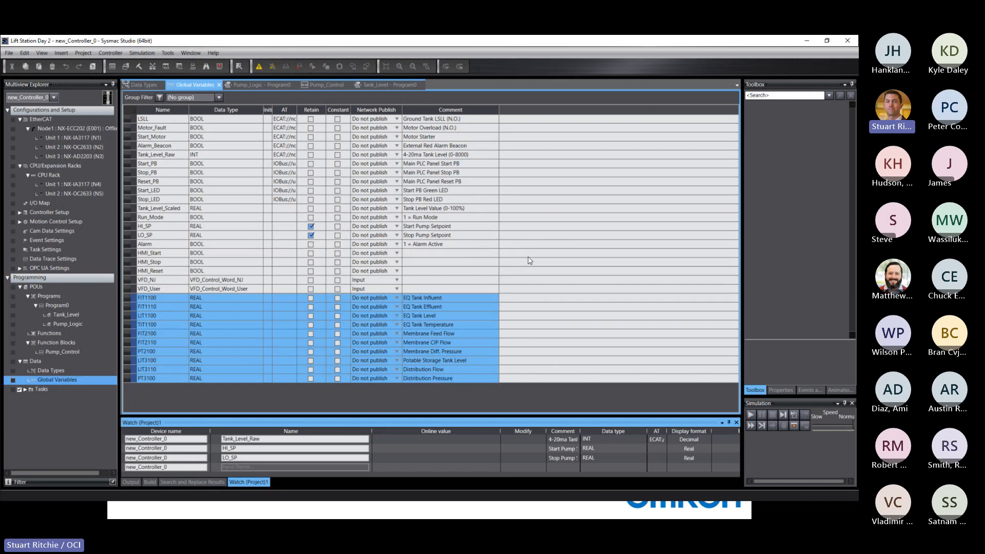
left_click(539, 284)
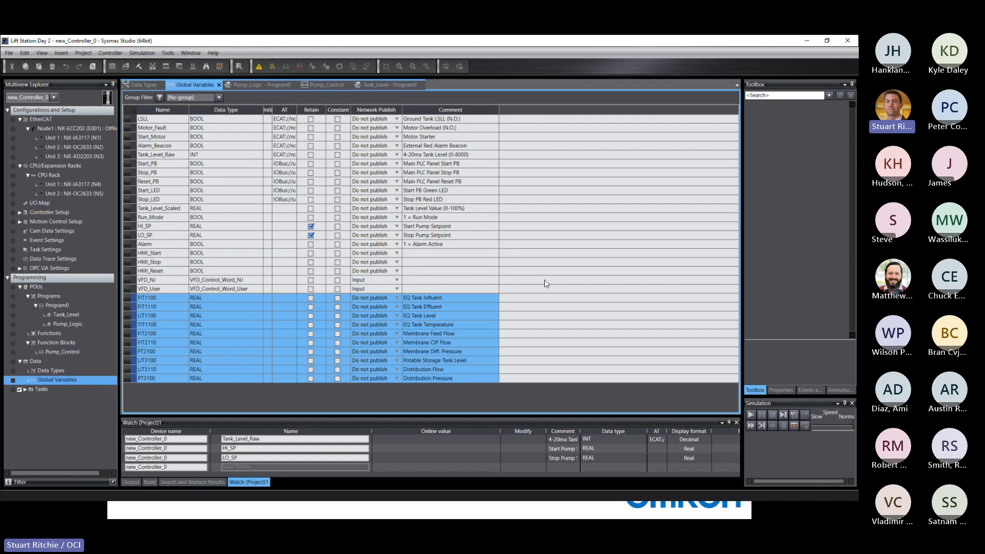
- Set the network publish attribute of FIT1100 to Publish Only
left_click(393, 298)
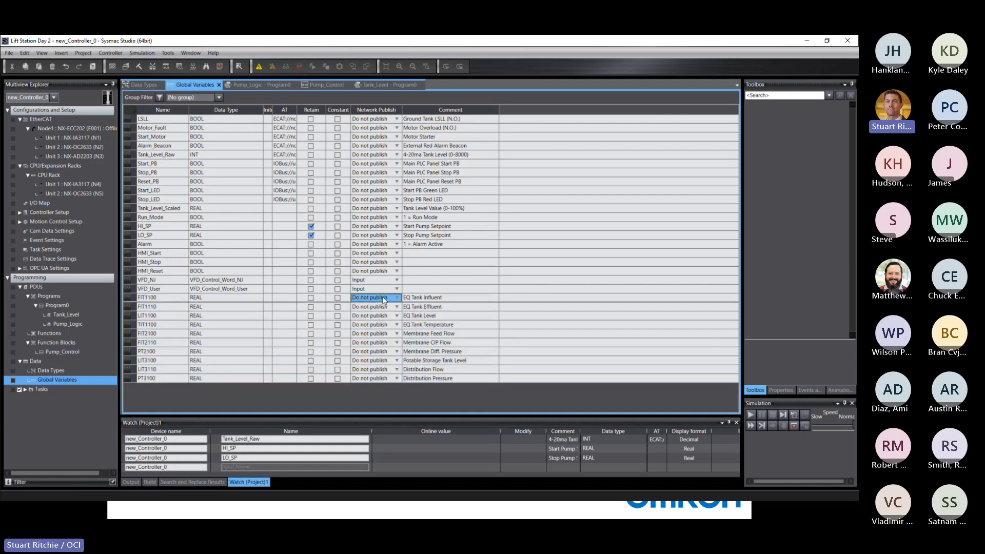
left_click(397, 298)
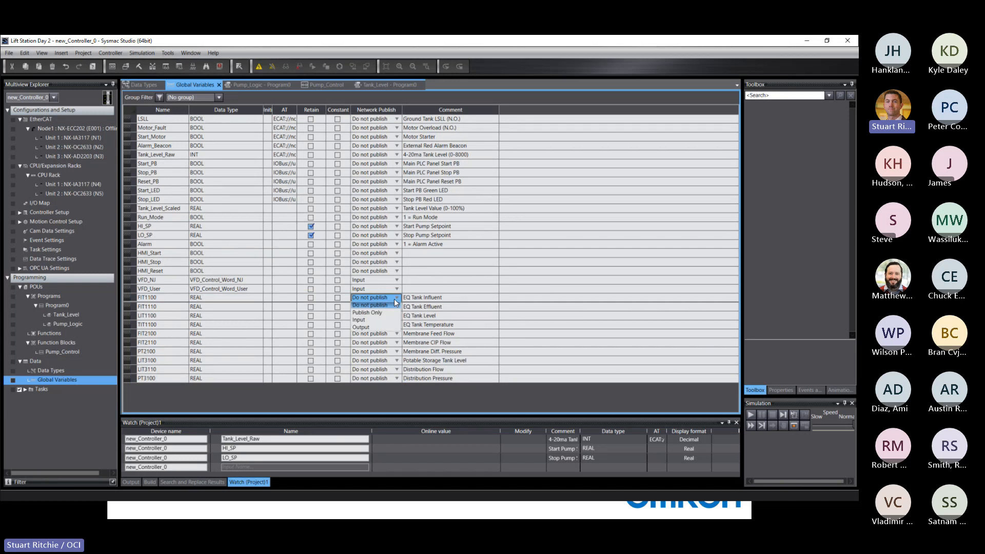
left_click(366, 314)
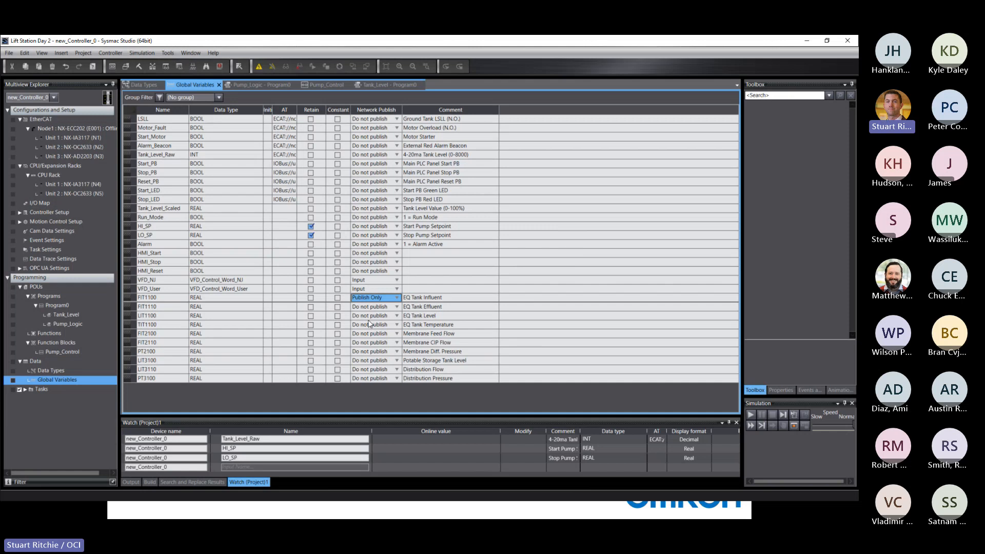
left_click(381, 307)
left_click(396, 307)
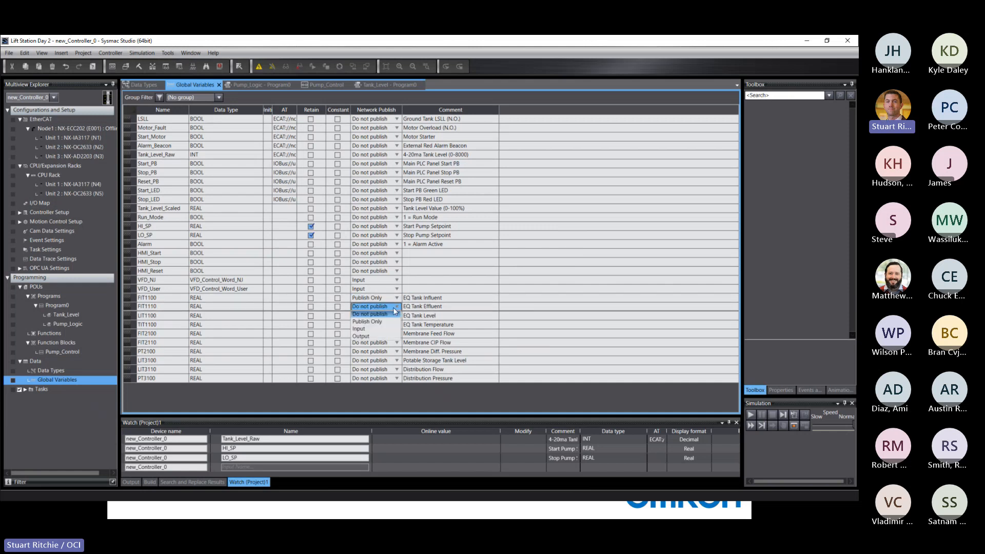
left_click(612, 252)
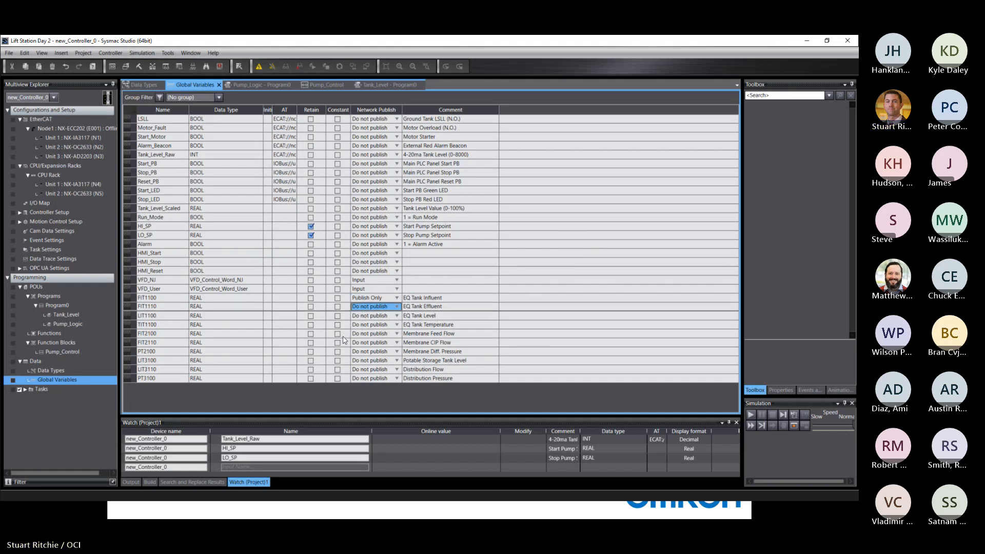
- Set the network publish attribute of FIT1100 to Do not publish
left_click(395, 298)
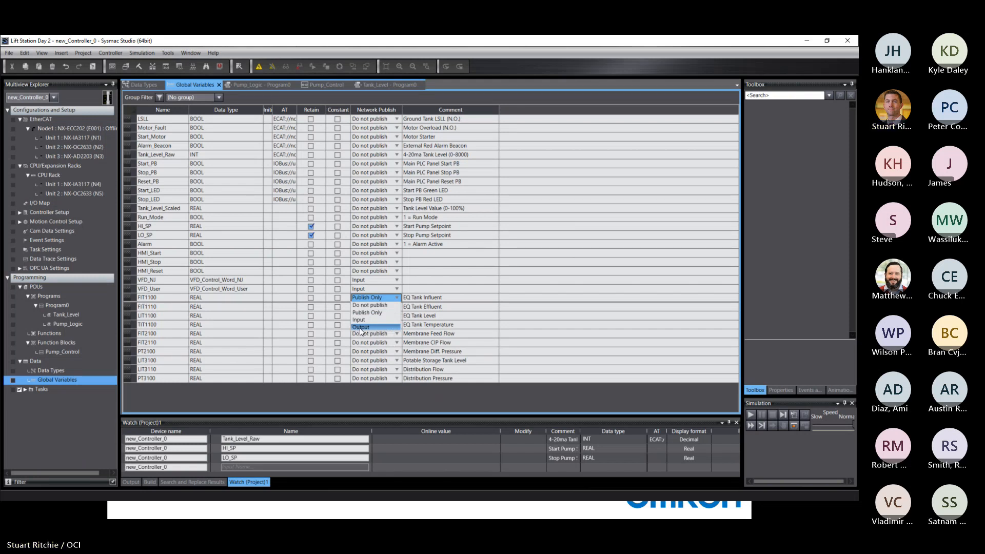
left_click(362, 305)
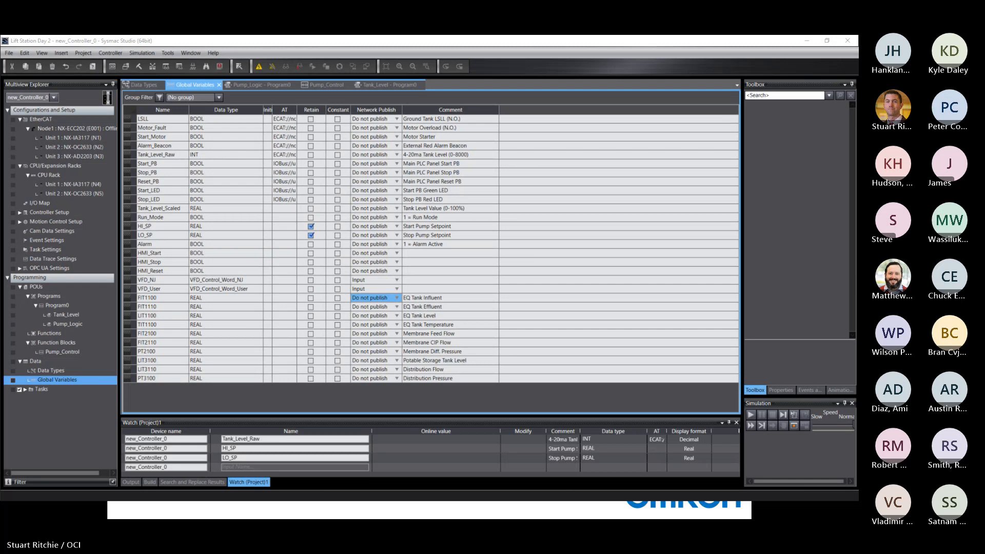
- Switch to the slideshow and advance past the Mass Tag Manipulation slides to the Bit Interrogation (Bit Extraction) slide
left_click(574, 264)
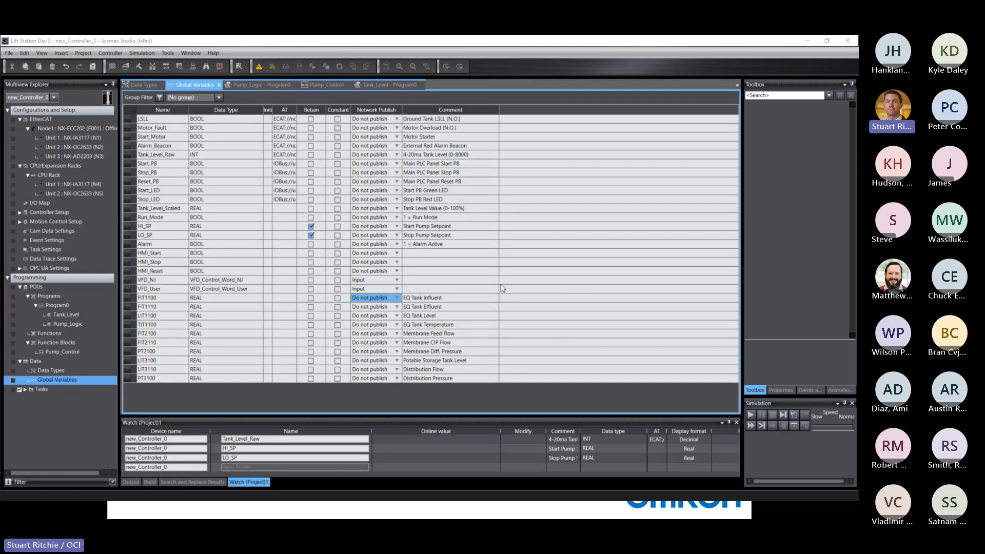
left_click(238, 509)
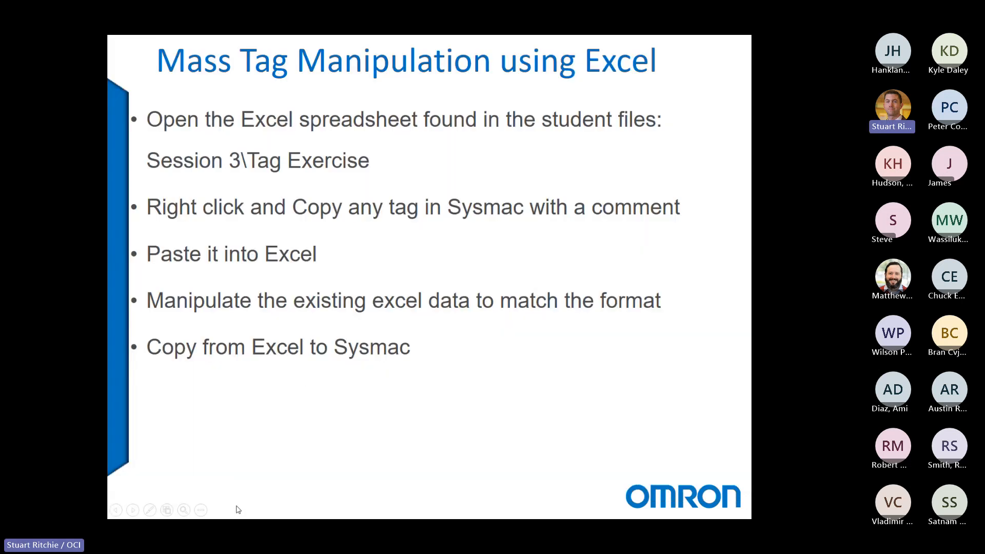
left_click(306, 387)
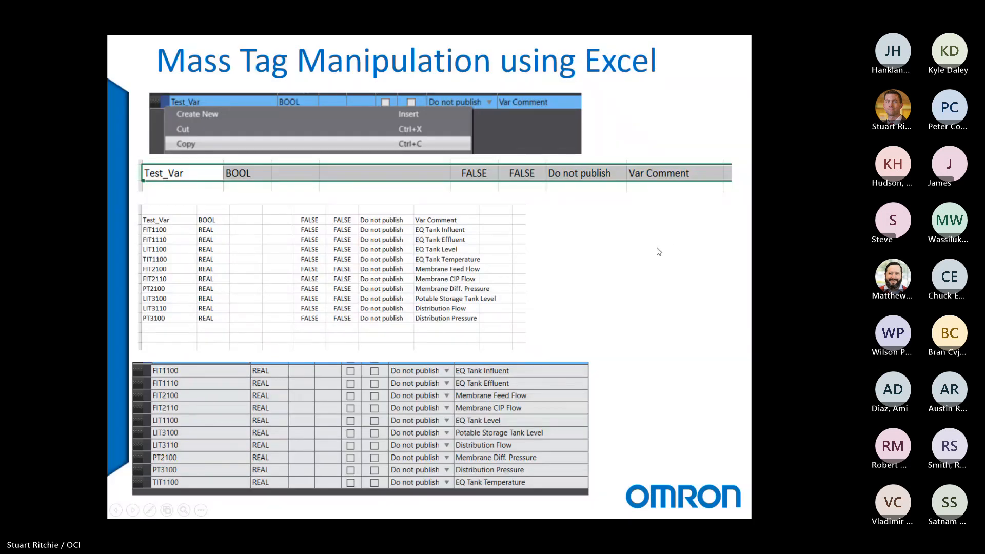
left_click(658, 251)
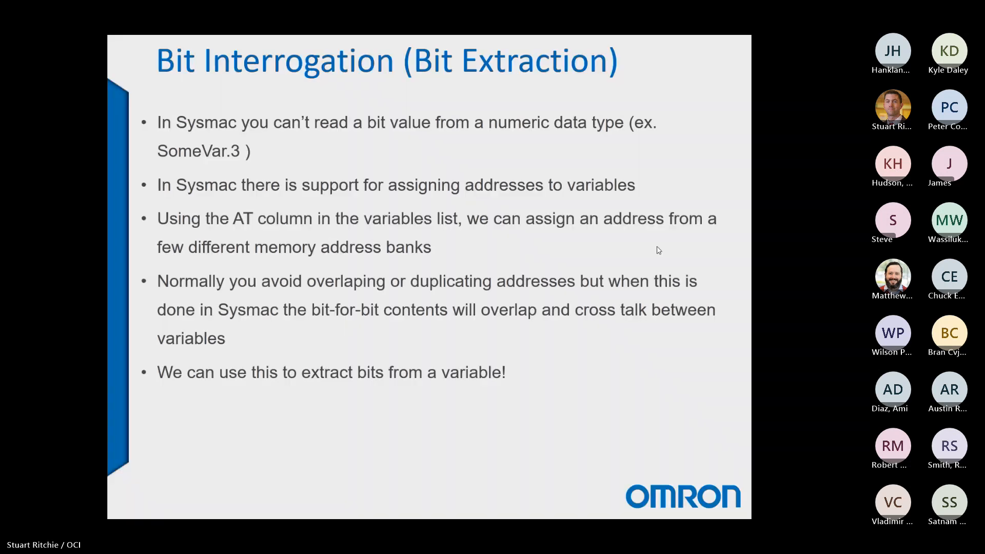
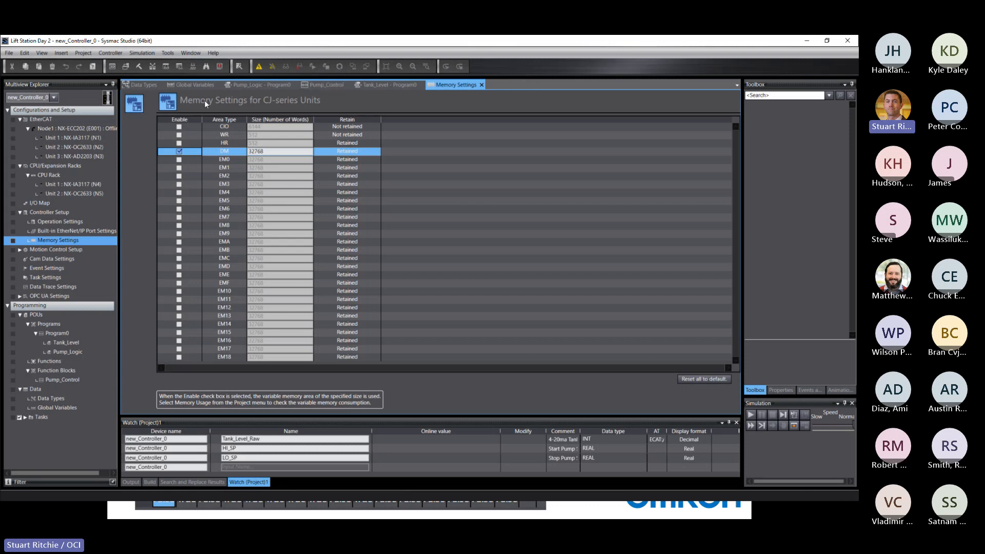
- Return to the global variables in Sysmac Studio and insert two new variable rows directly below FIT1100
left_click(187, 87)
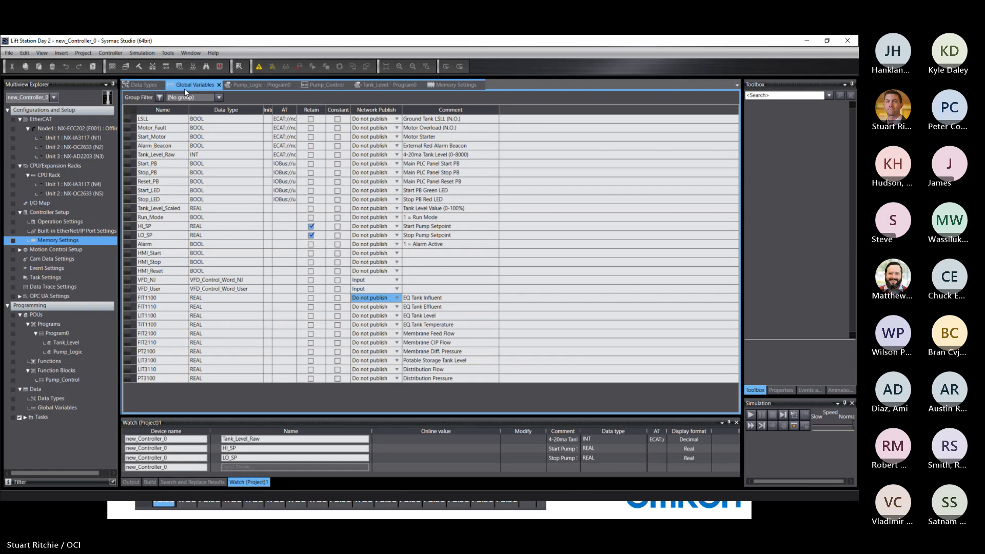
right_click(140, 386)
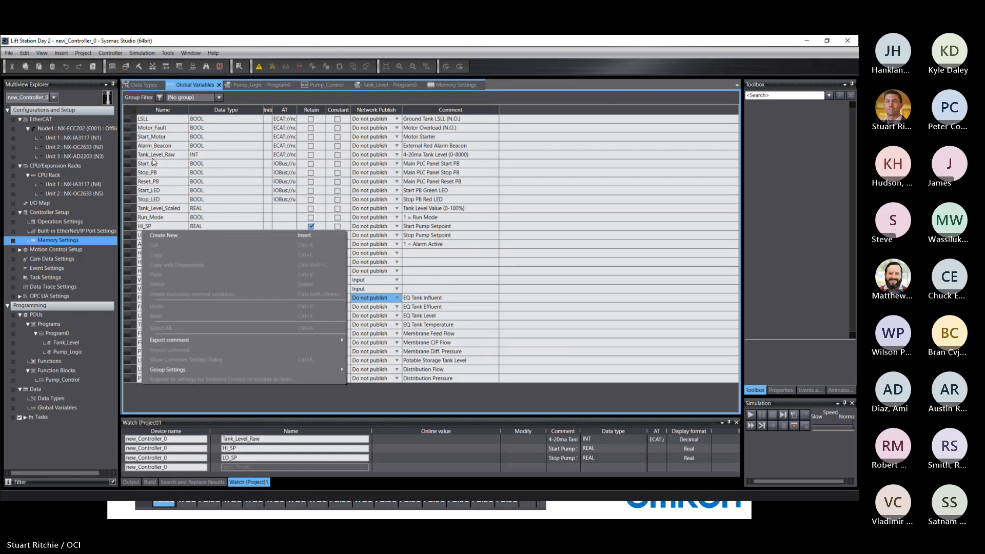
left_click(174, 234)
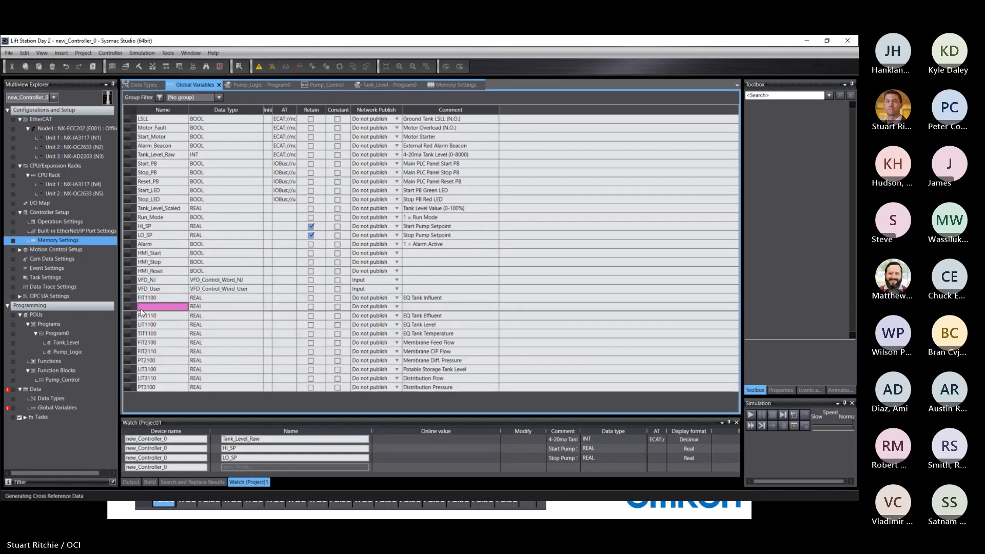
right_click(133, 306)
left_click(156, 314)
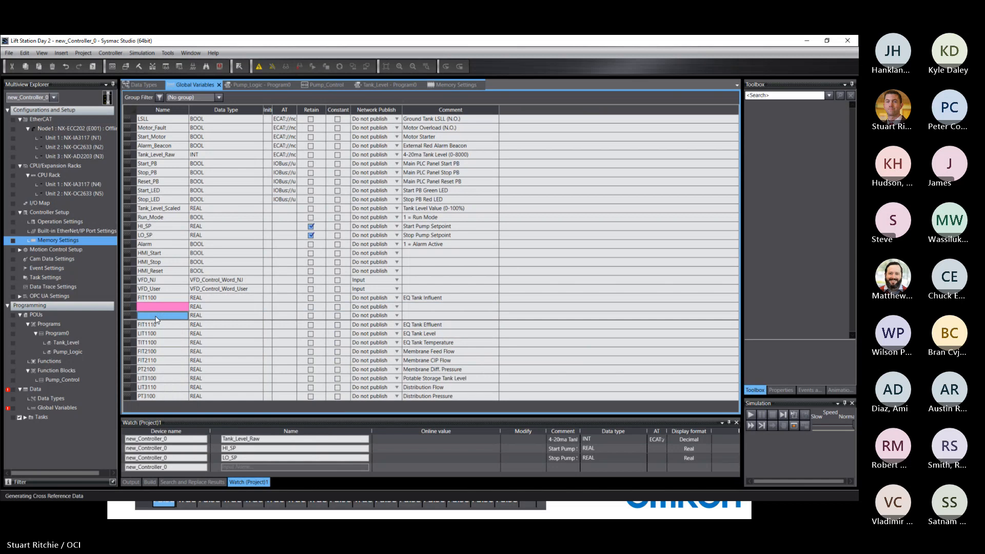
- Set the data types of the two new rows to WORD and ARRAY[0..15] OF BOOL
left_click(203, 306)
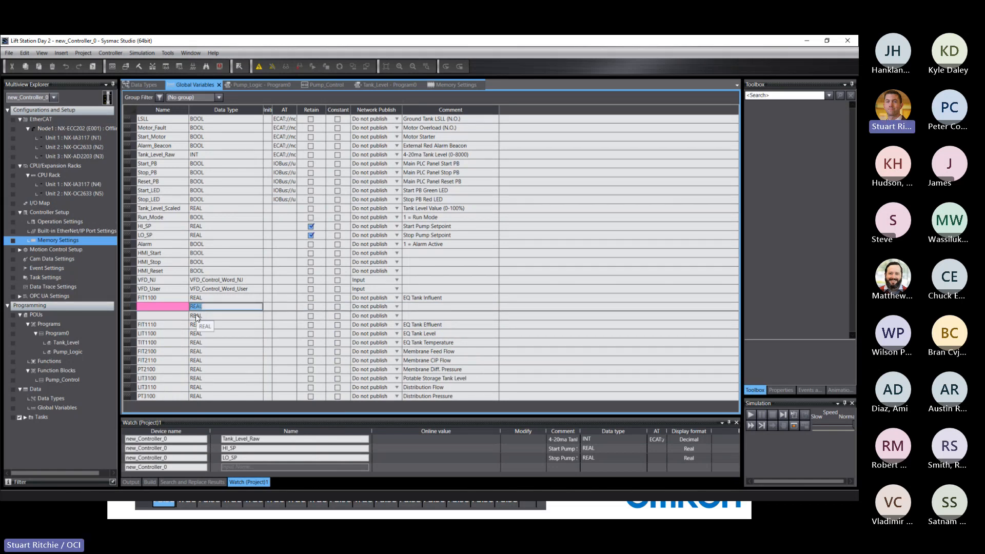
type("WORD")
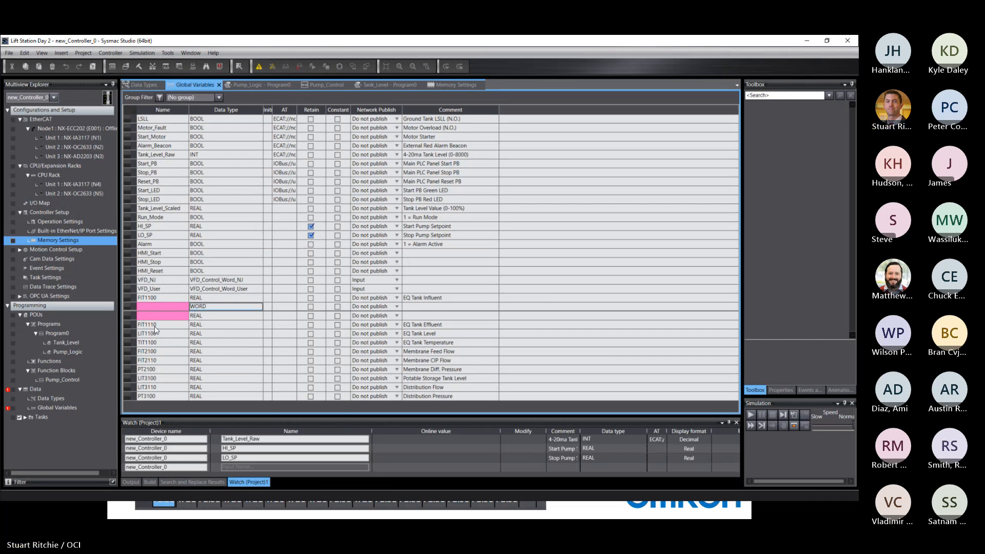
left_click(225, 315)
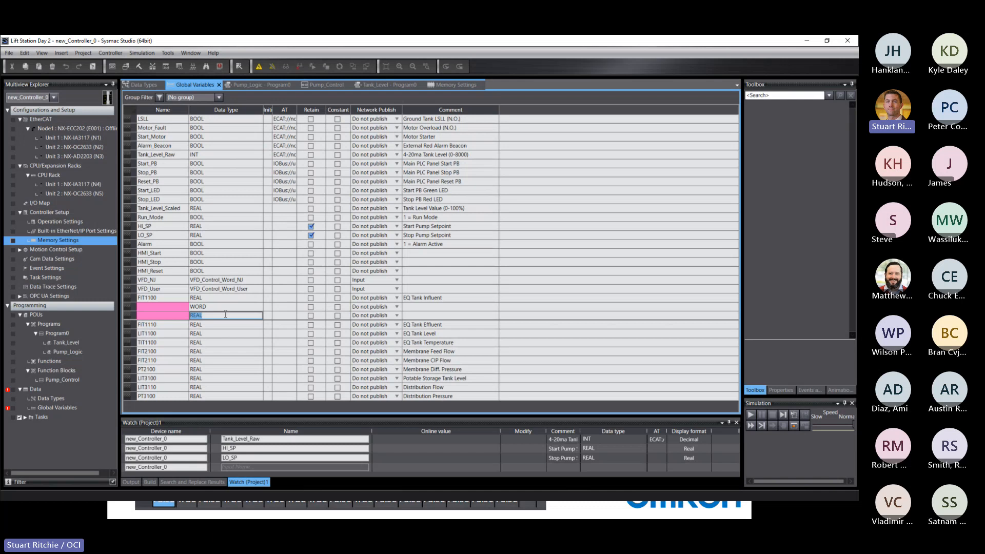
type("BOOL")
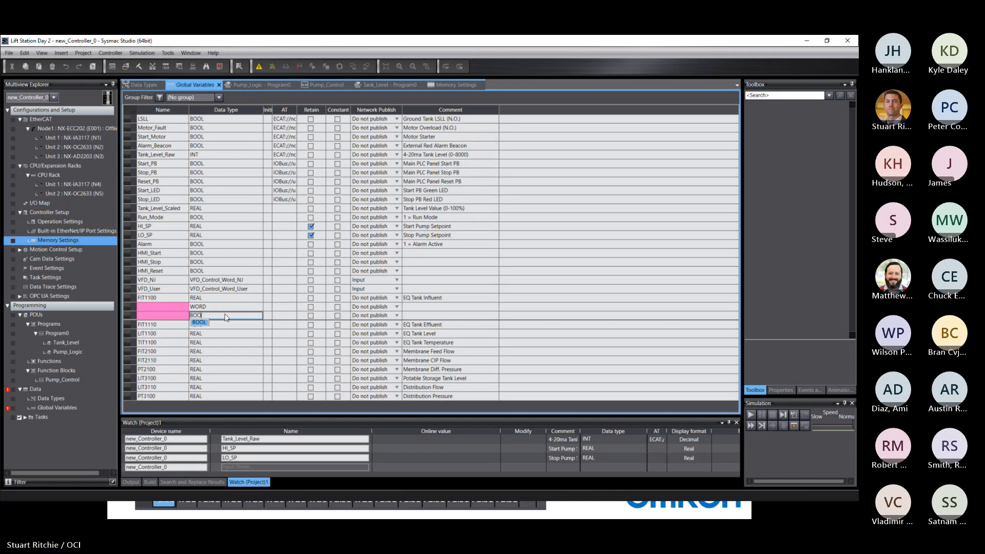
type("[16")
key("Return")
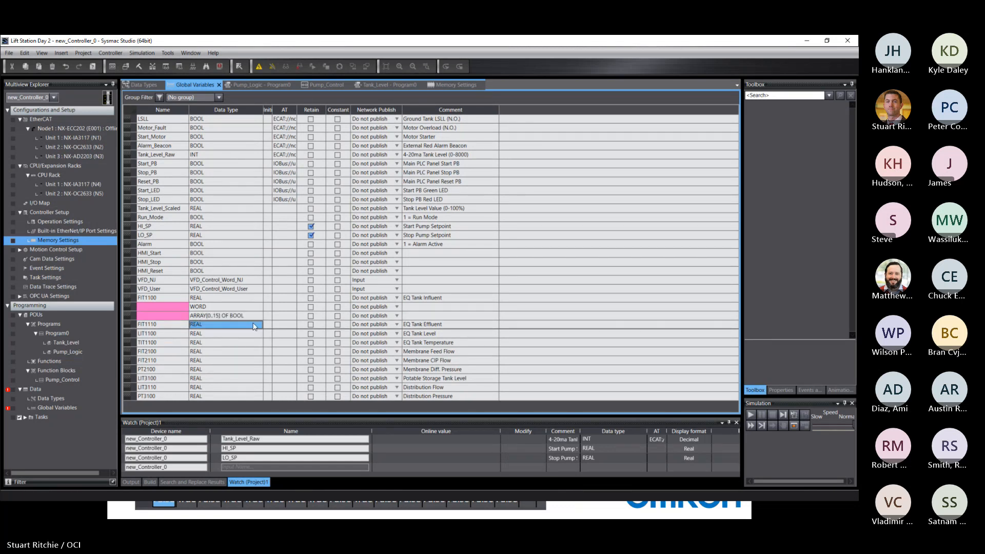
- Name the new WORD variable myWord and the new BOOL array variable myBools
left_click_drag(254, 327, 192, 305)
left_click(179, 306)
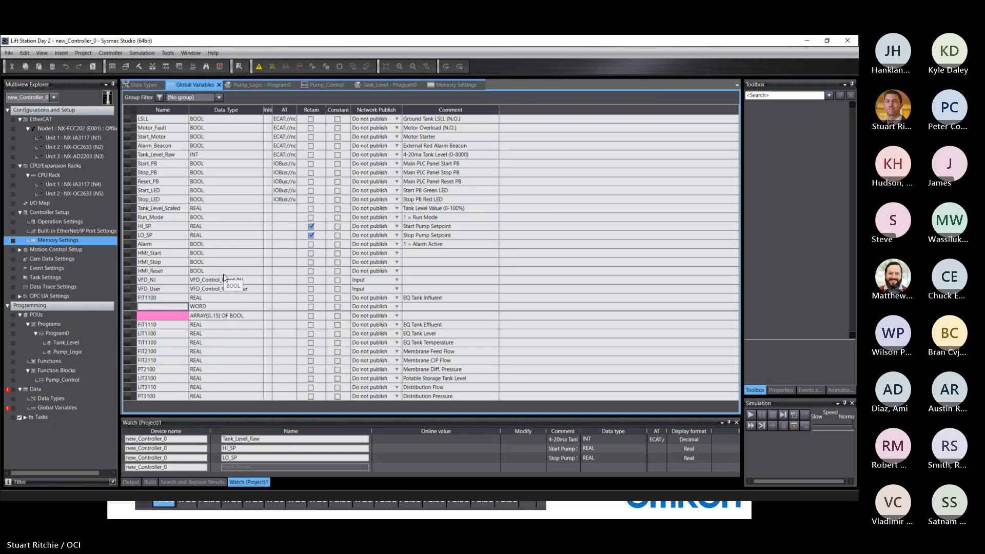
type("myWord")
left_click(153, 316)
type("my")
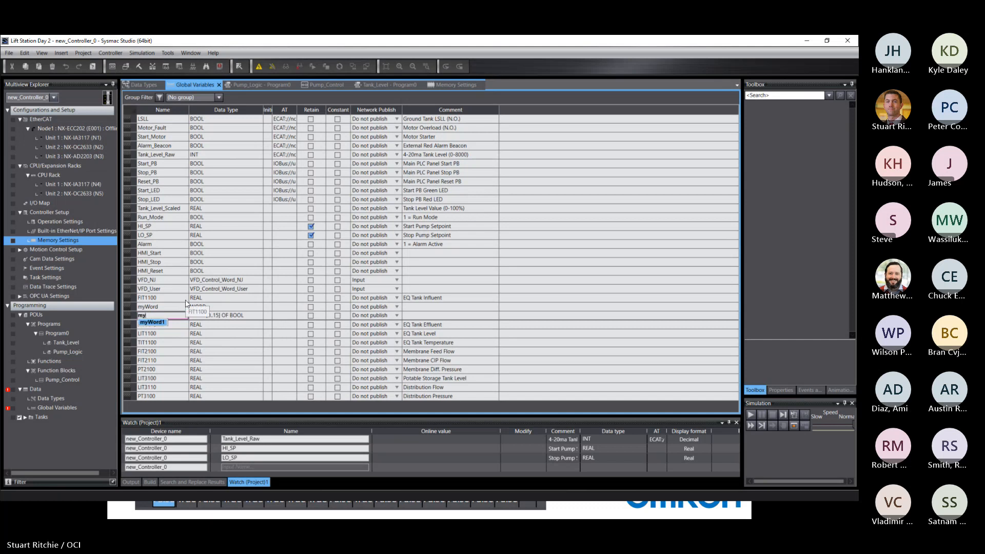
type("Bools")
key("Return")
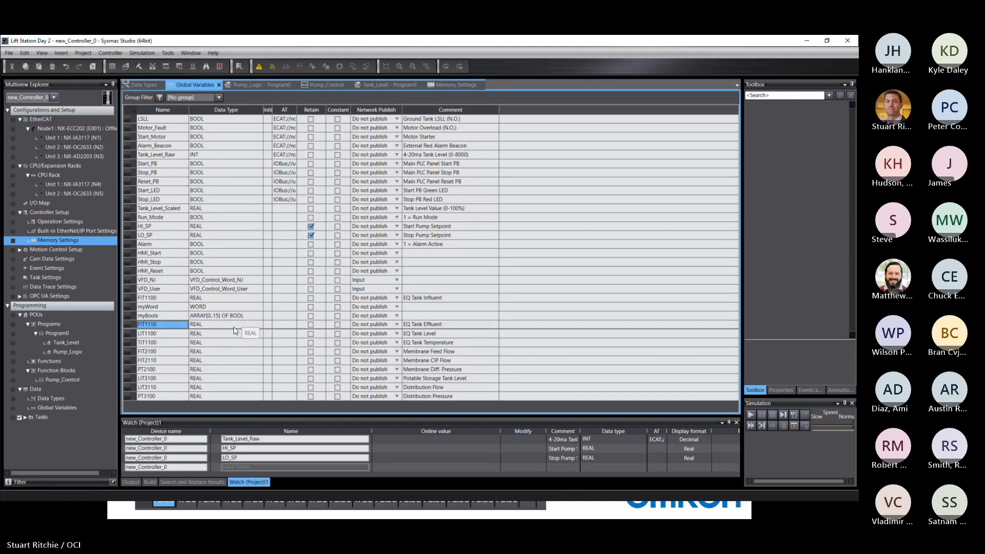
- Assign the same AT memory address %D1 to both myWord and myBools
left_click(280, 308)
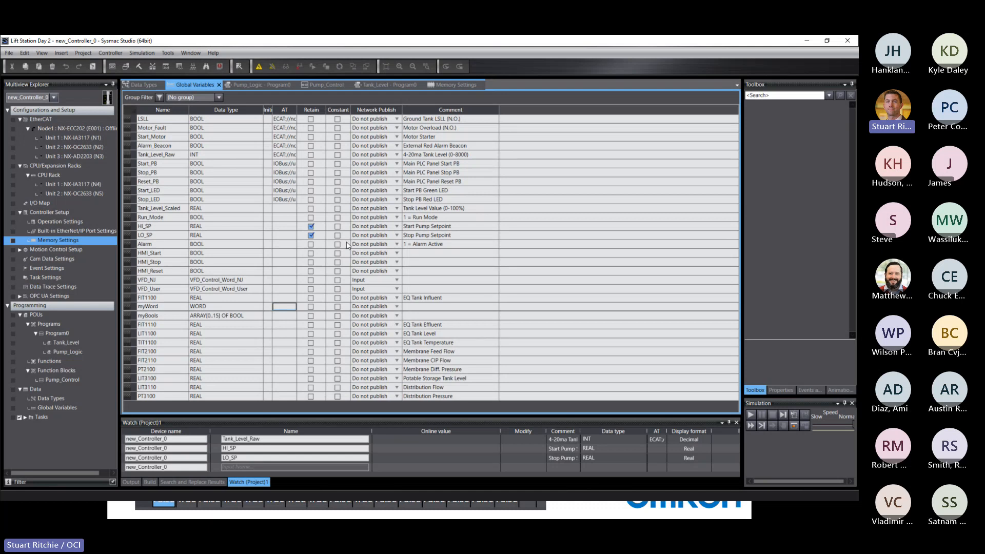
type("%")
type("D1")
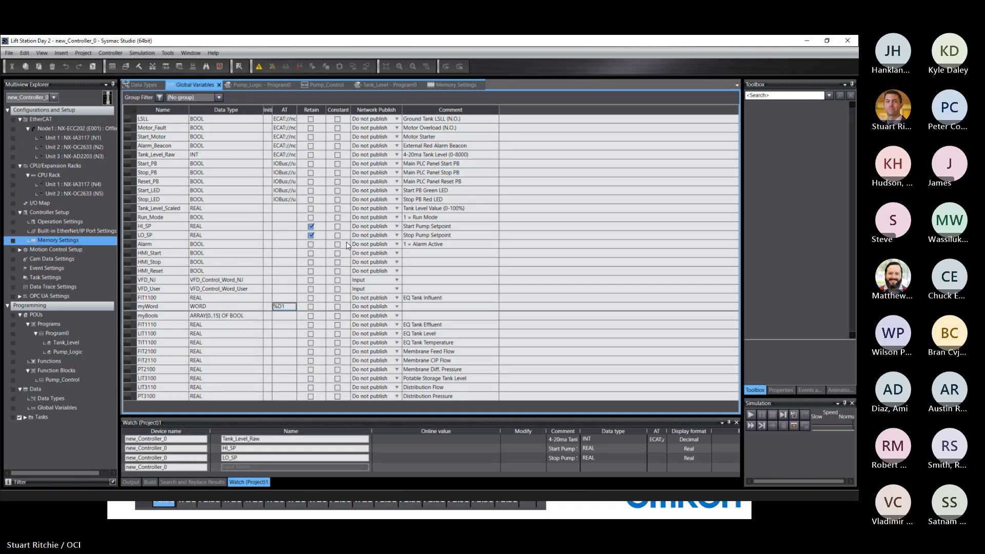
left_click(282, 318)
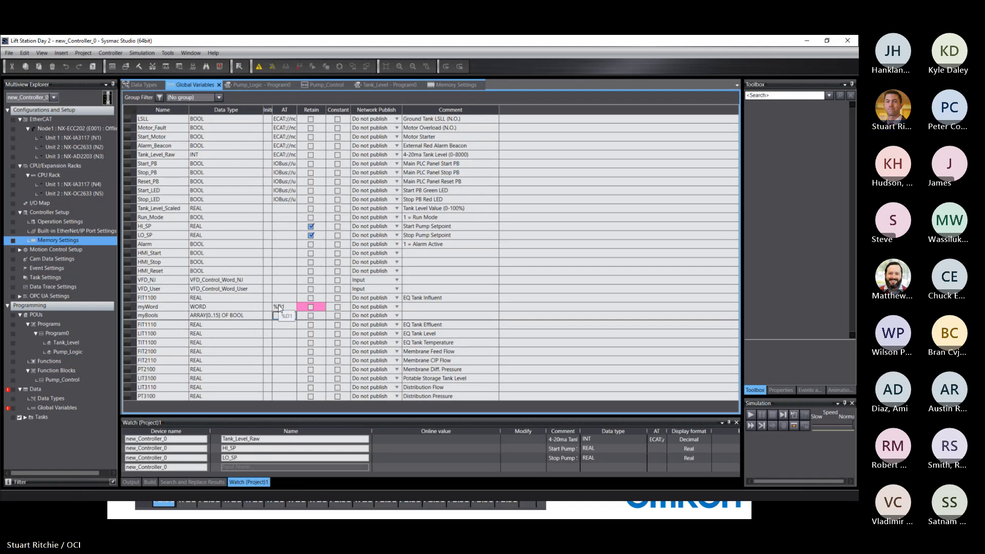
type("%D1")
left_click(288, 325)
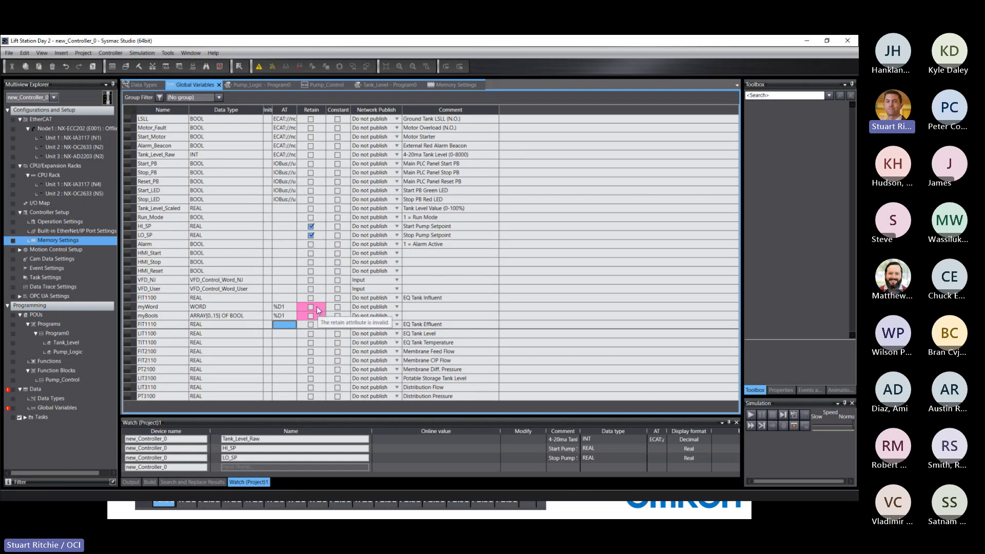
- Enable the Retain attribute for myWord and myBools
left_click(312, 306)
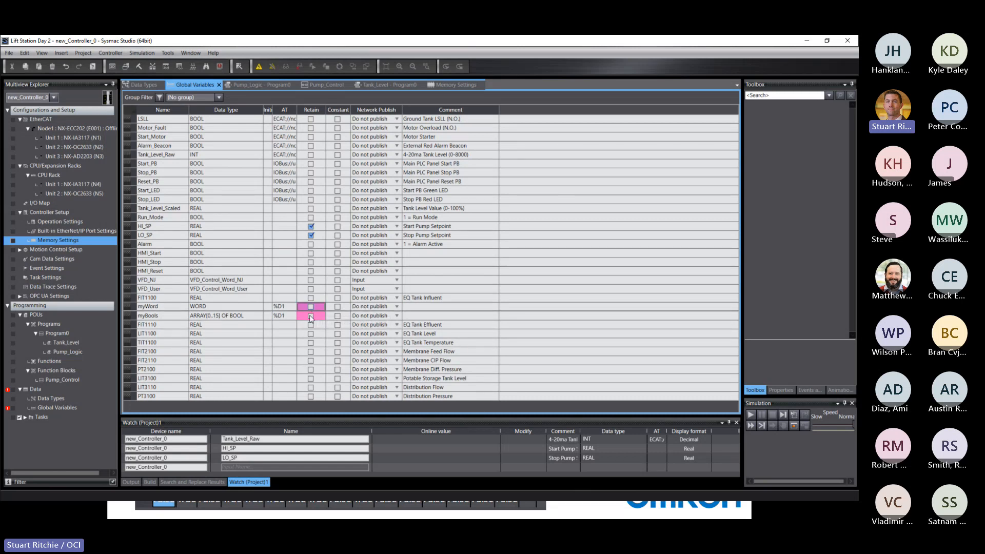
left_click(310, 315)
left_click(311, 307)
- Start the controller simulation and open a table-type watch tab page
left_click(750, 415)
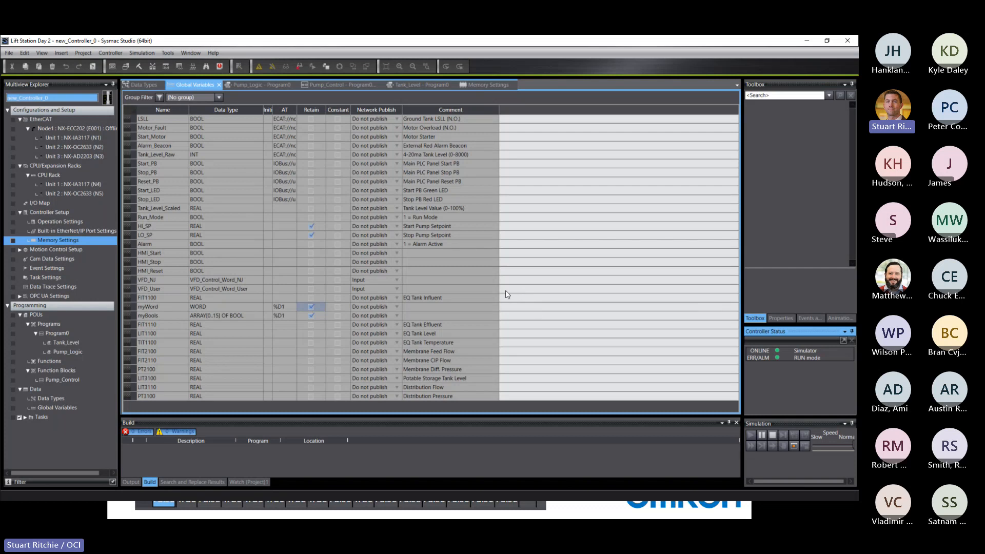
left_click(251, 482)
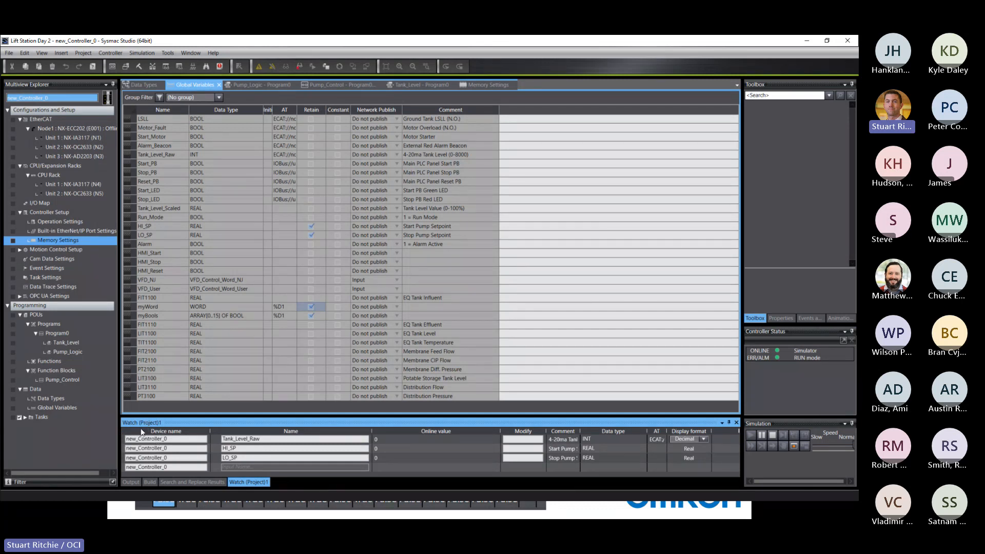
left_click(42, 53)
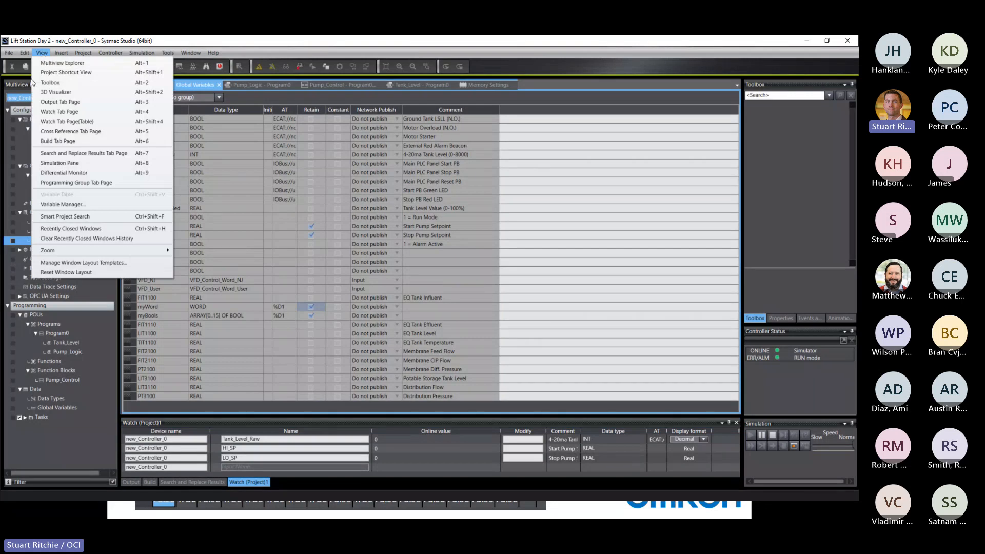
left_click(54, 113)
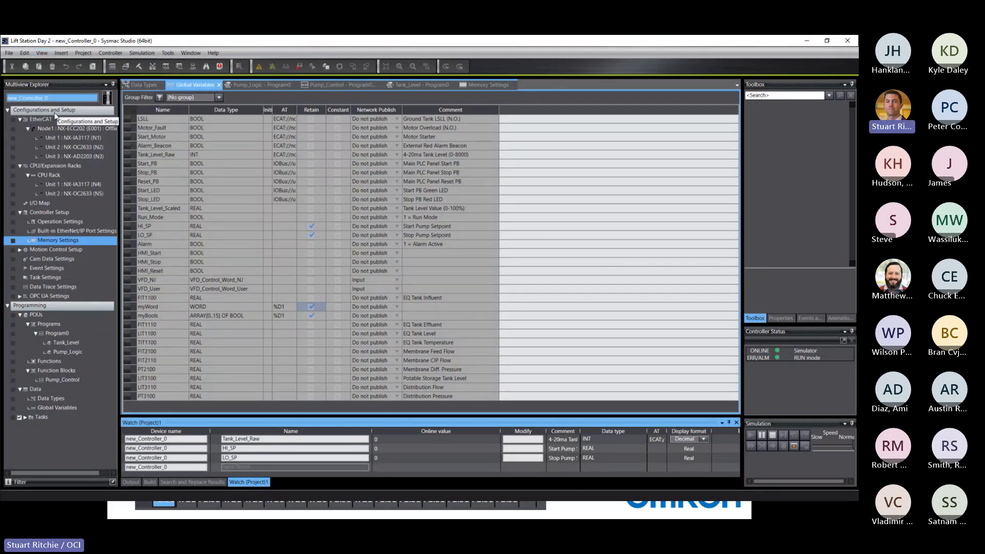
left_click(41, 54)
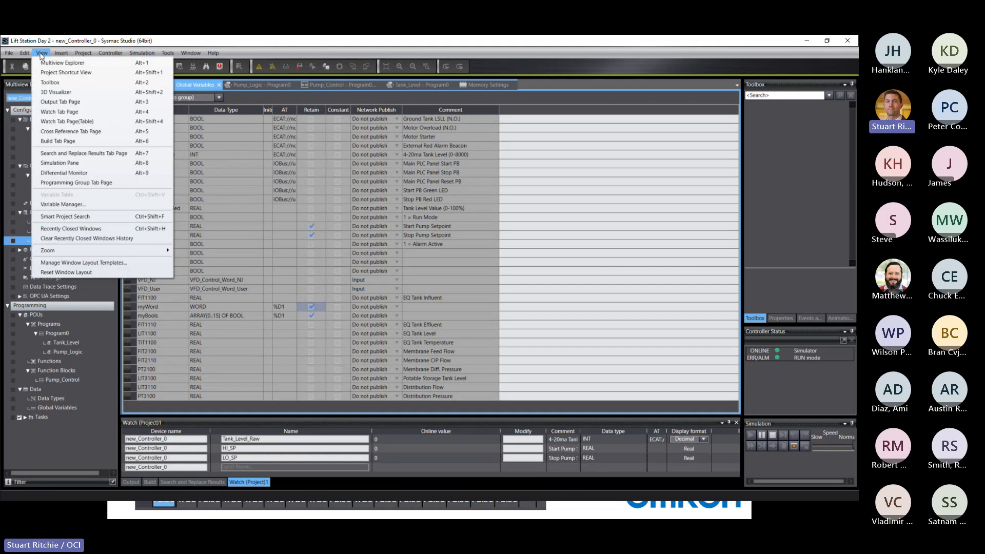
left_click(87, 124)
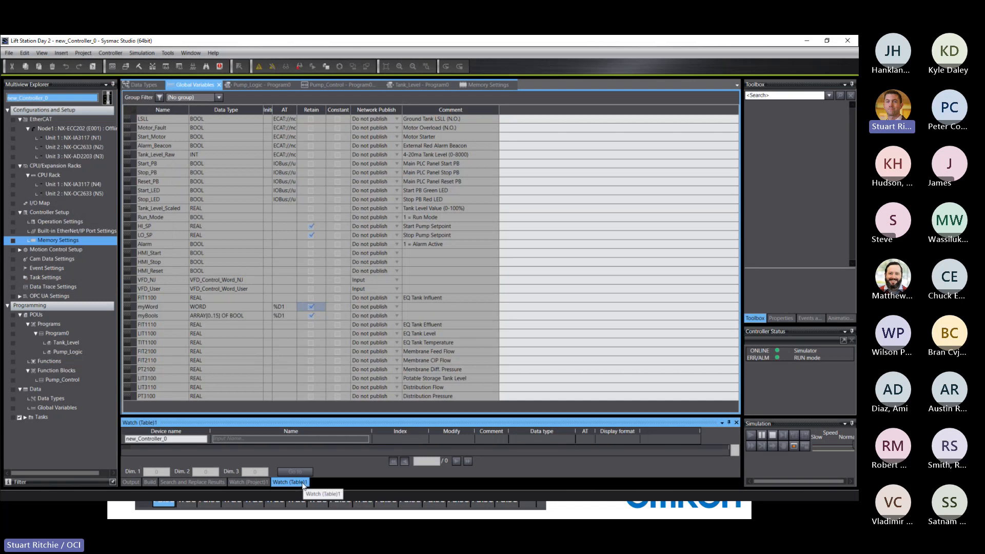
- Add myWord to the Watch (Project)1 list and enlarge the watch pane upward to make room for more entries
left_click(249, 482)
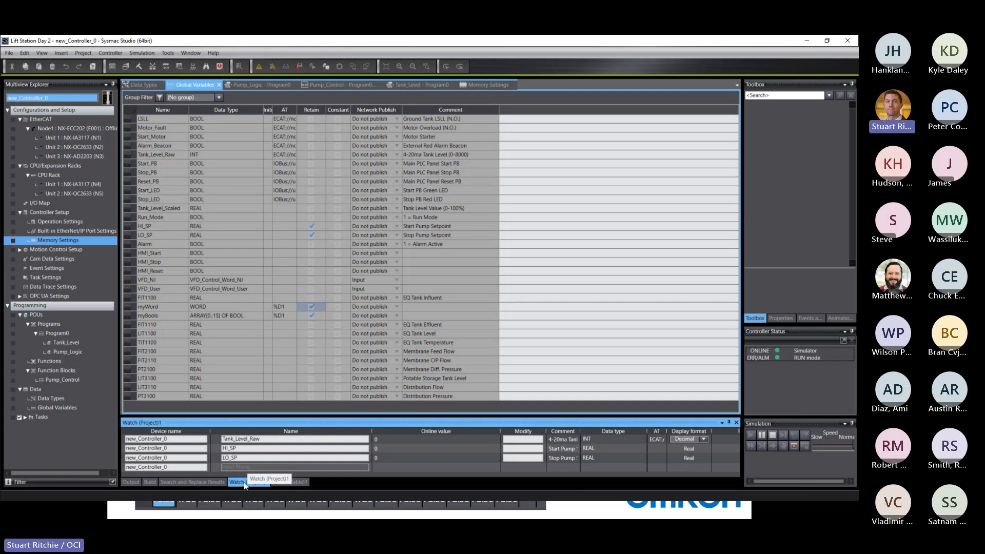
left_click(236, 468)
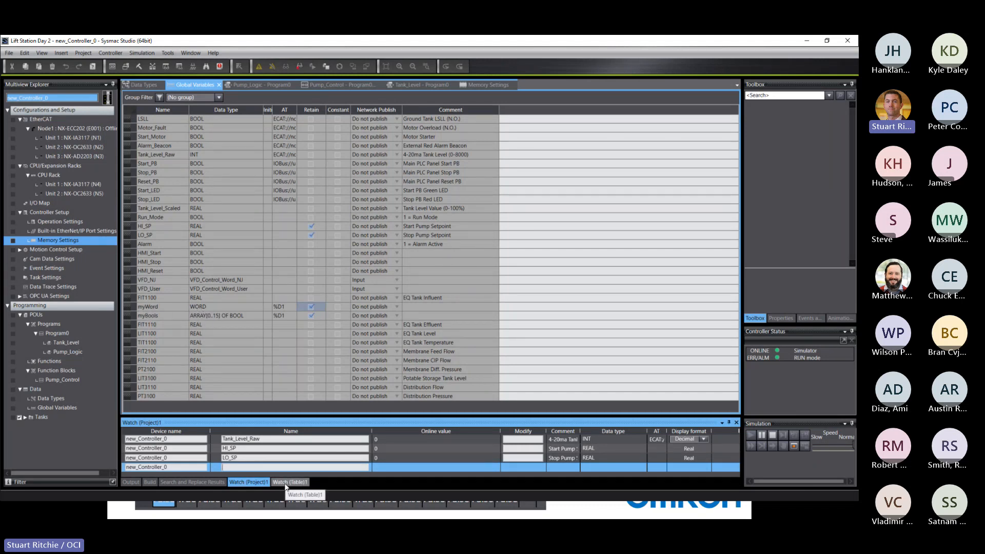
type("my")
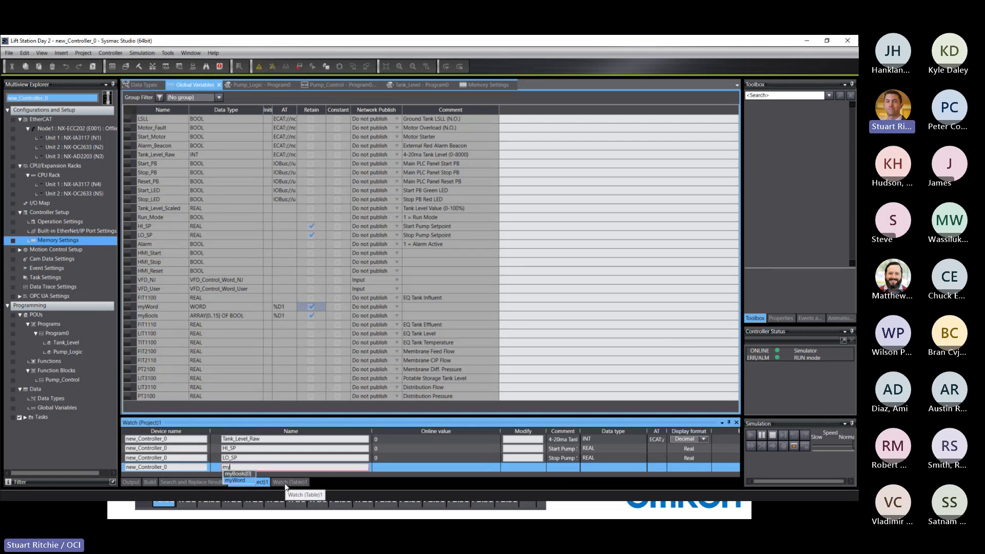
key("Return")
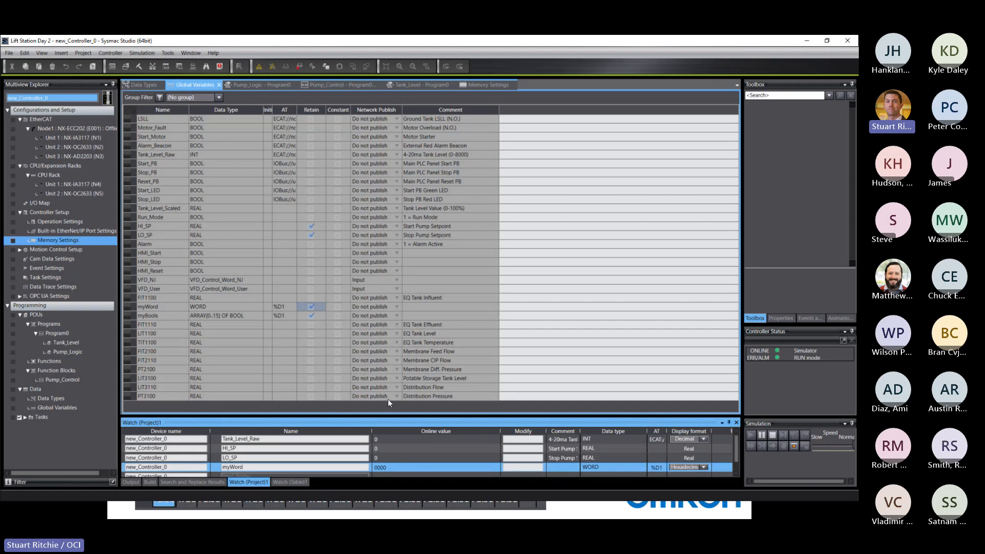
left_click_drag(386, 415, 366, 317)
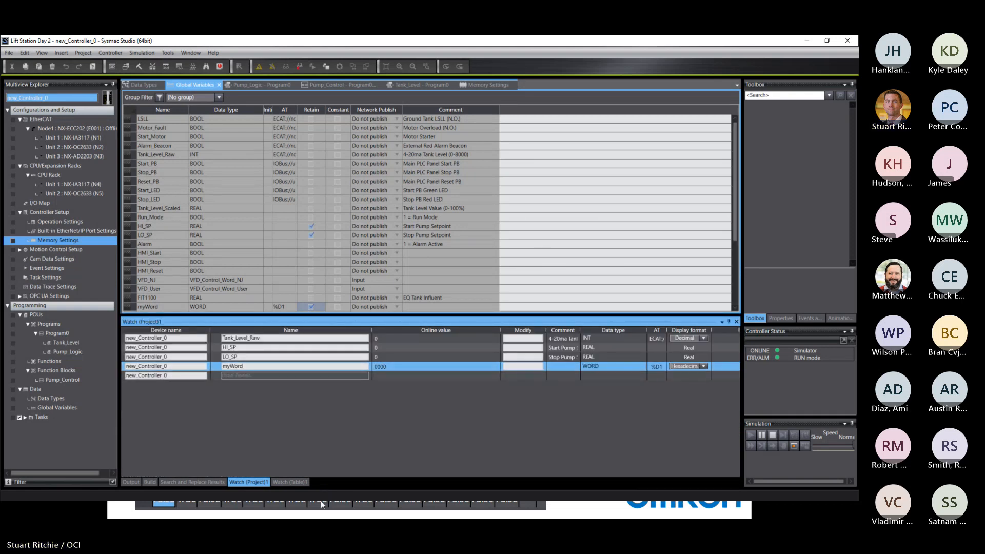
- Add the myBools array to the Watch (Table)1 page
left_click(286, 481)
left_click(219, 338)
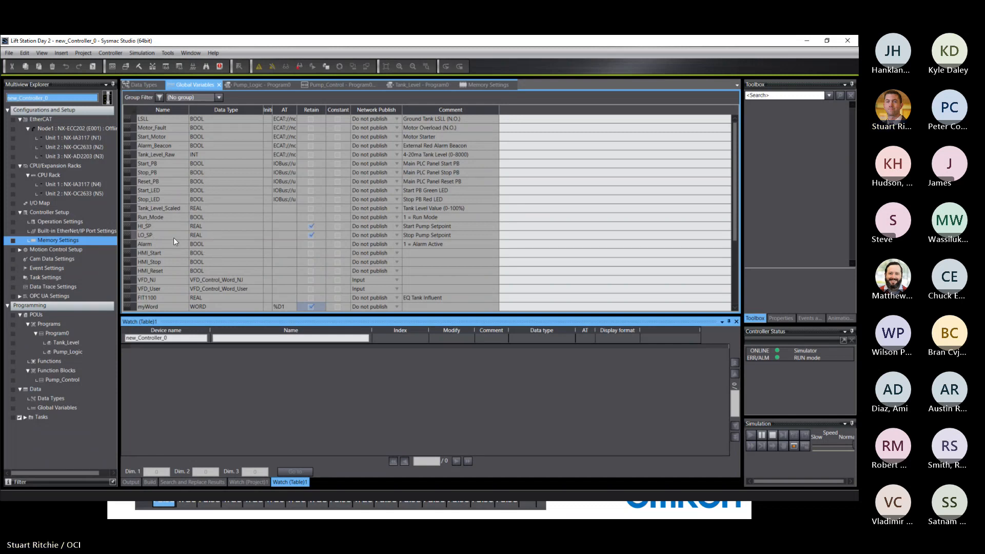
scroll(279, 277, "down", 2)
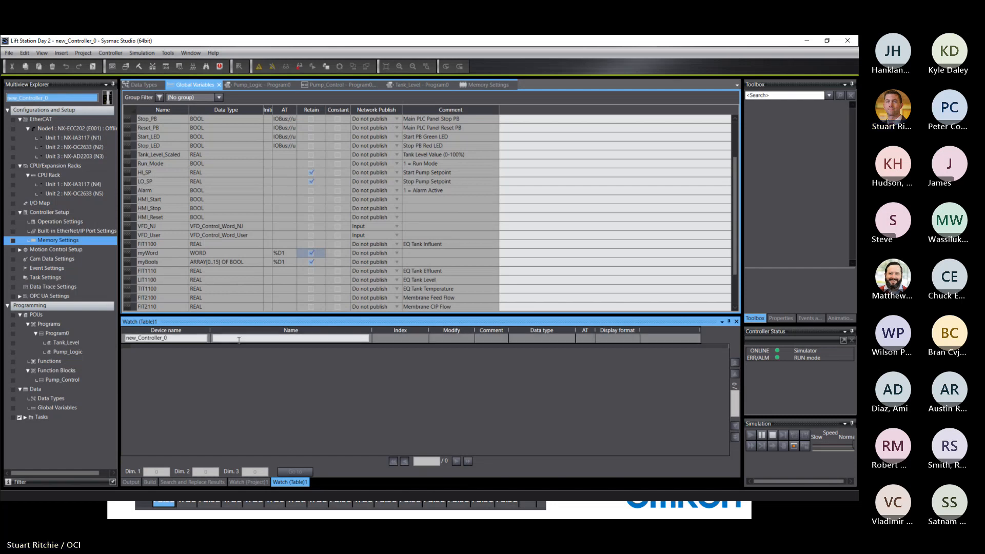
type("my")
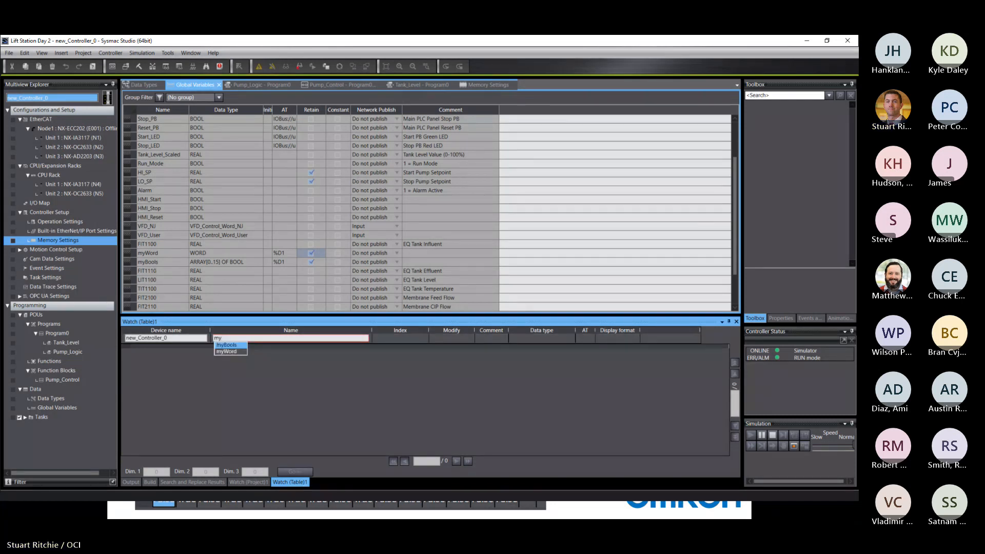
key("Return")
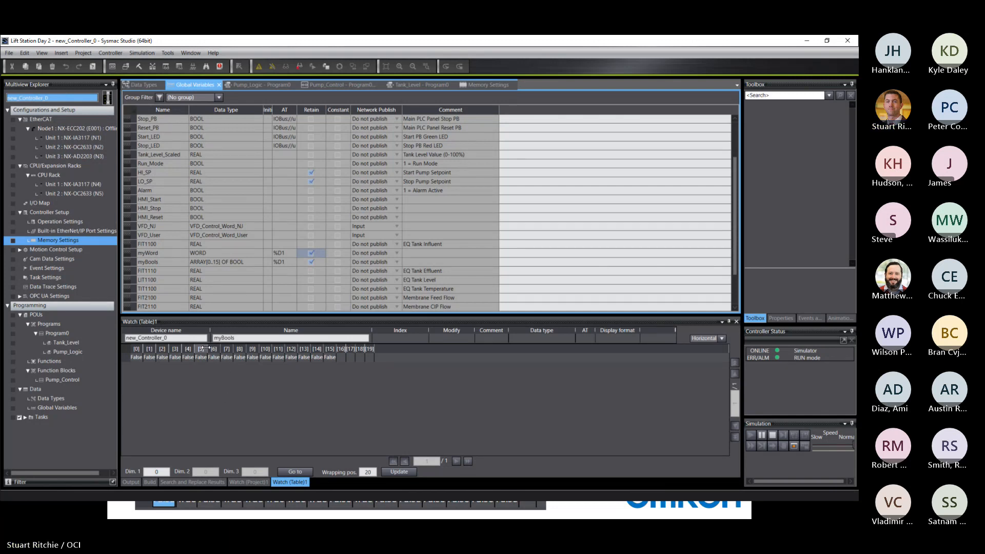
- Modify the online value of myWord to hexadecimal F0F0 in Watch (Project)1
left_click(248, 482)
left_click(243, 365)
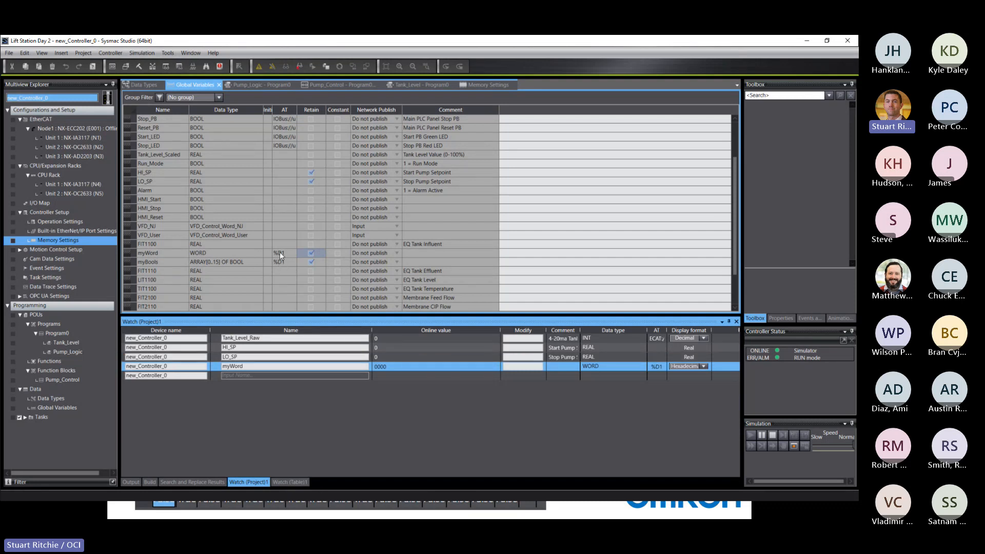
left_click(289, 483)
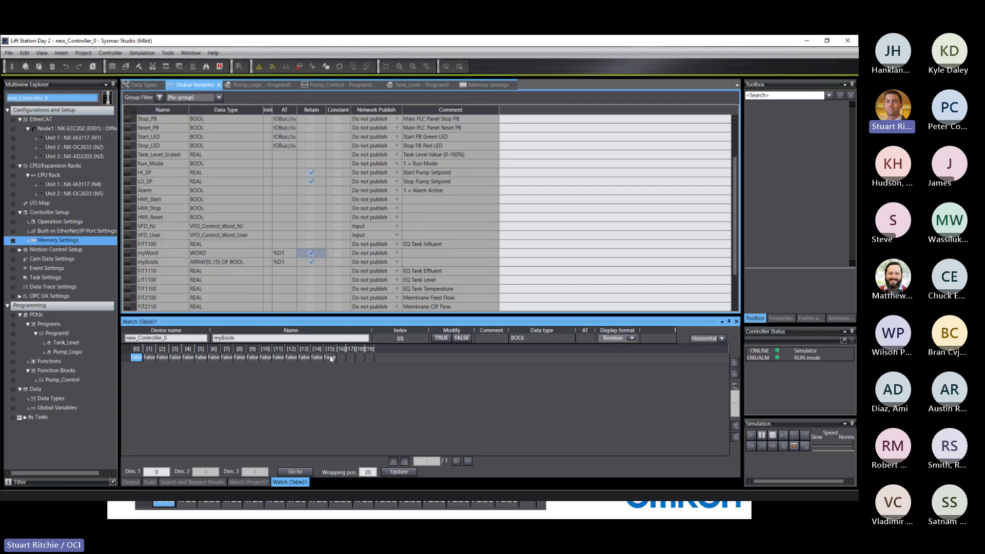
left_click(249, 482)
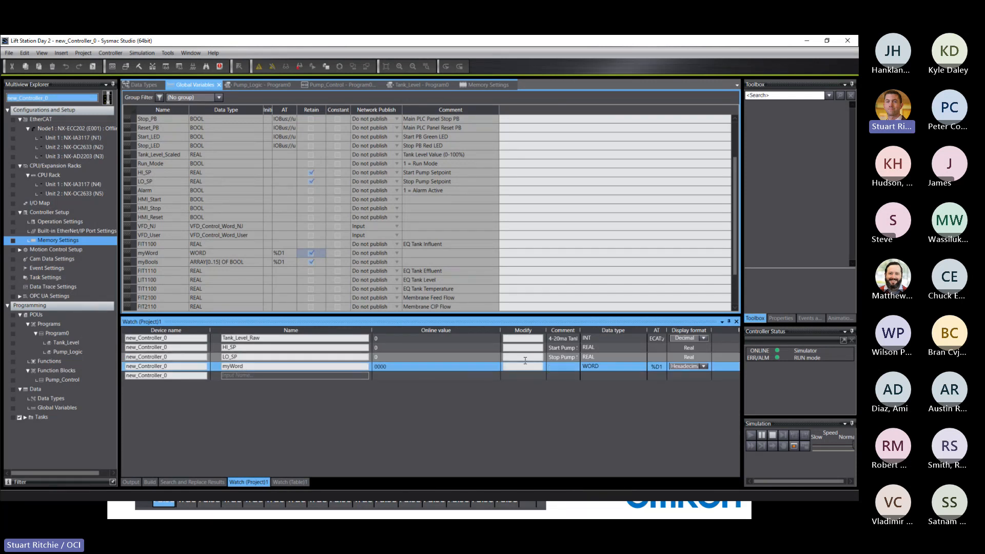
type("0F0")
key("Return")
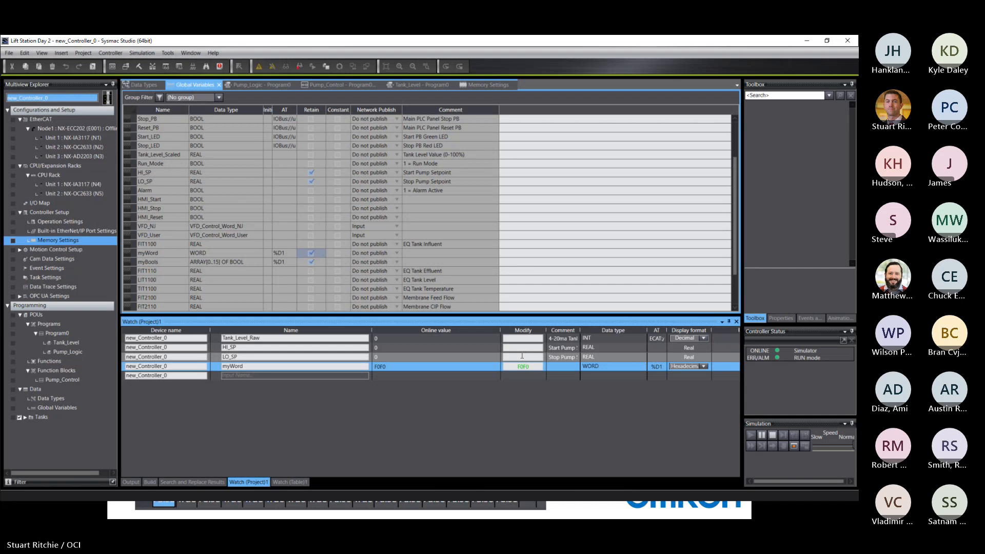
- In the myBools watch table, set bits 14 and 12 to FALSE and bits 11 and 9 to TRUE
left_click(283, 483)
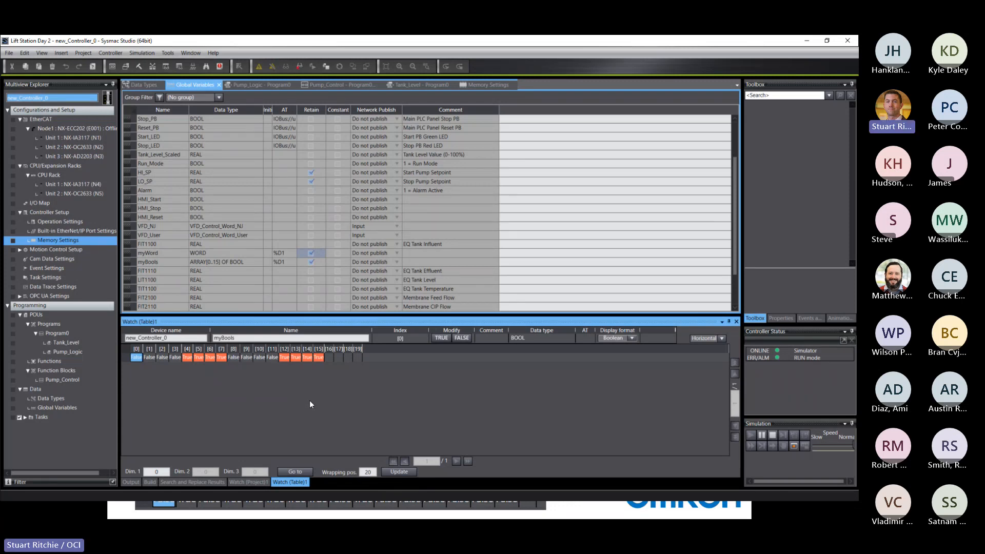
left_click(308, 357)
left_click(462, 338)
left_click(283, 357)
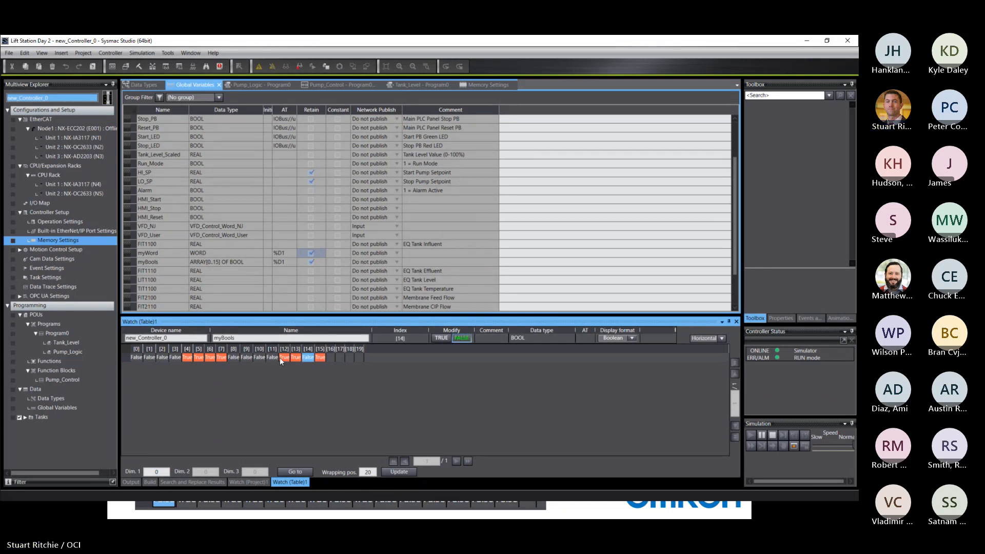
left_click(464, 339)
left_click(276, 358)
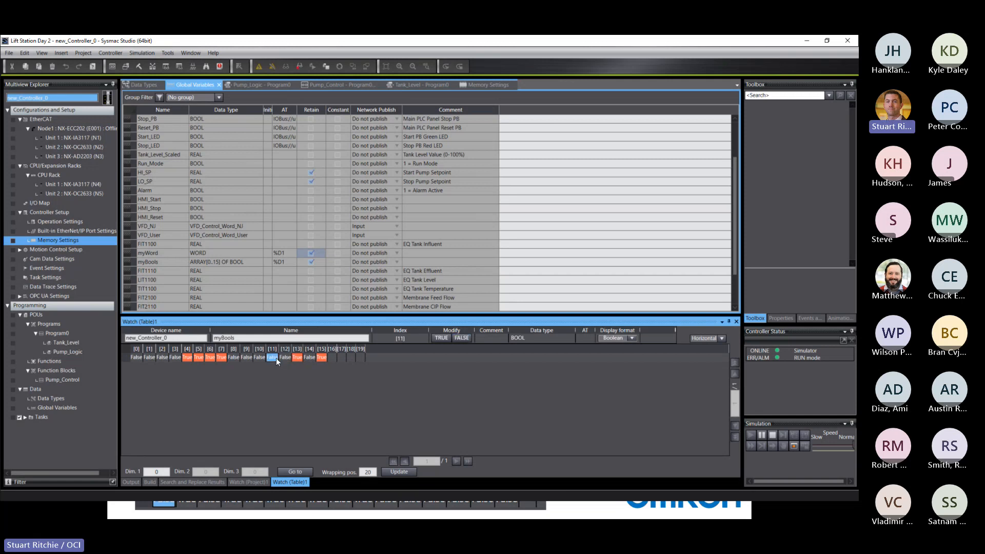
left_click(440, 338)
left_click(246, 358)
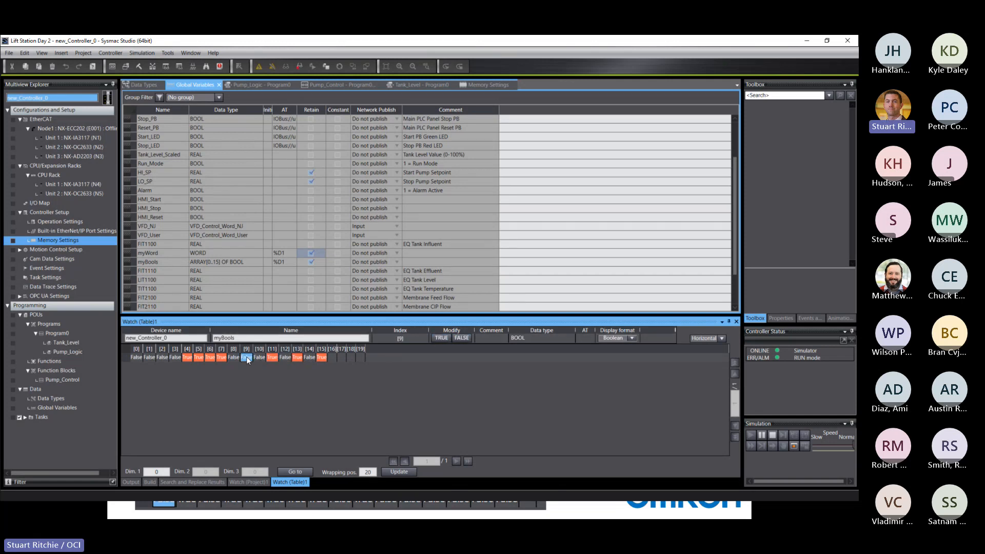
left_click(440, 338)
- Set myBools bits 6 and 4 to FALSE and bits 3 and 1 to TRUE in the watch table
left_click(209, 357)
left_click(462, 338)
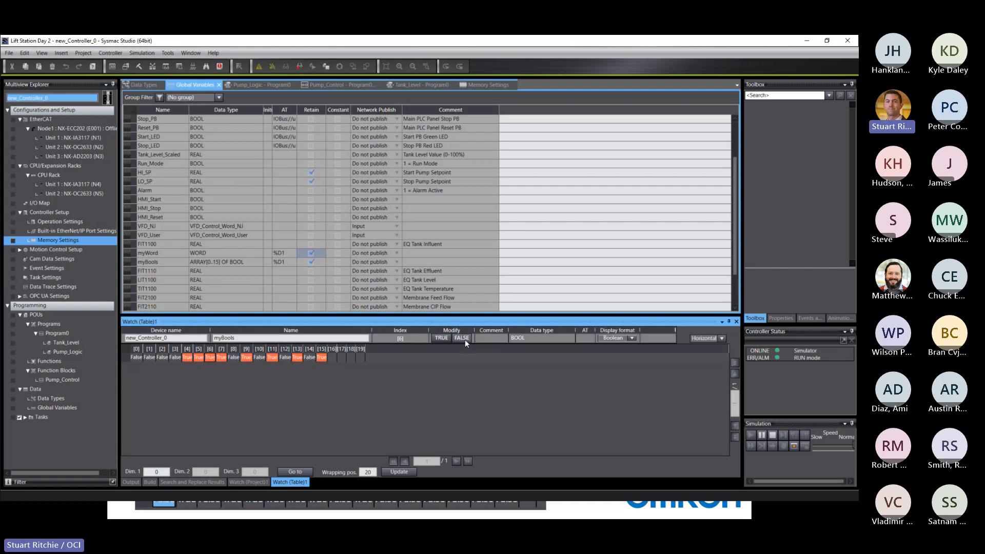
left_click(186, 358)
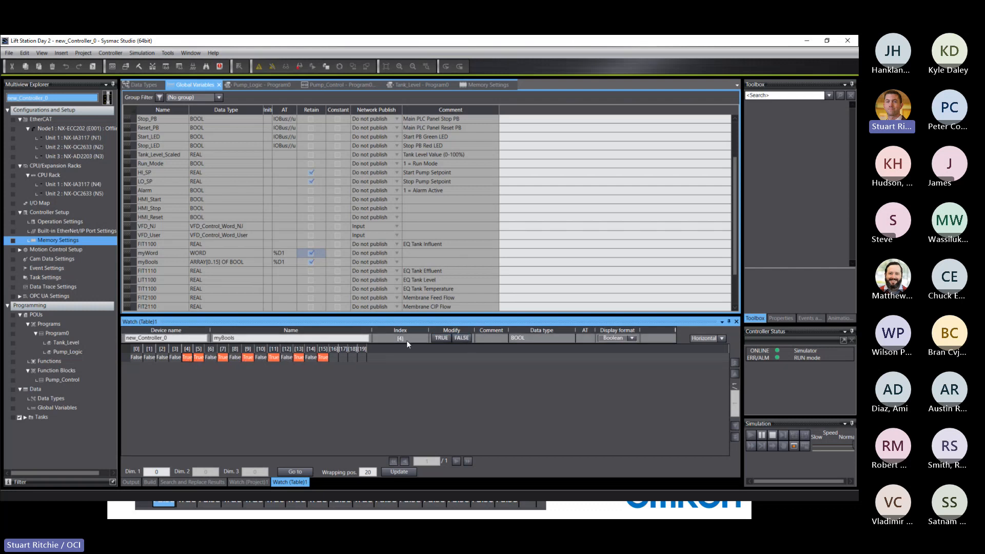
left_click(463, 338)
left_click(161, 357)
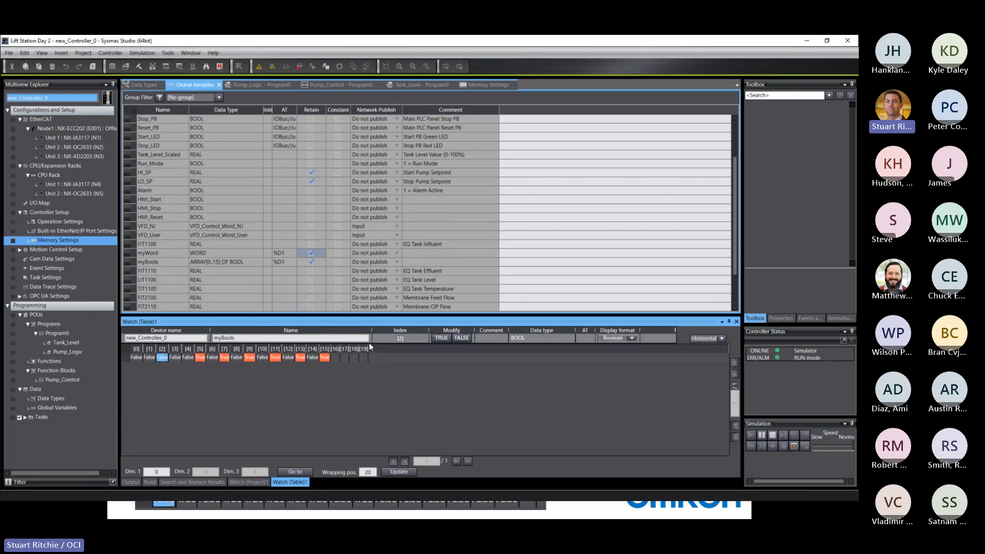
left_click(174, 358)
left_click(440, 338)
left_click(149, 357)
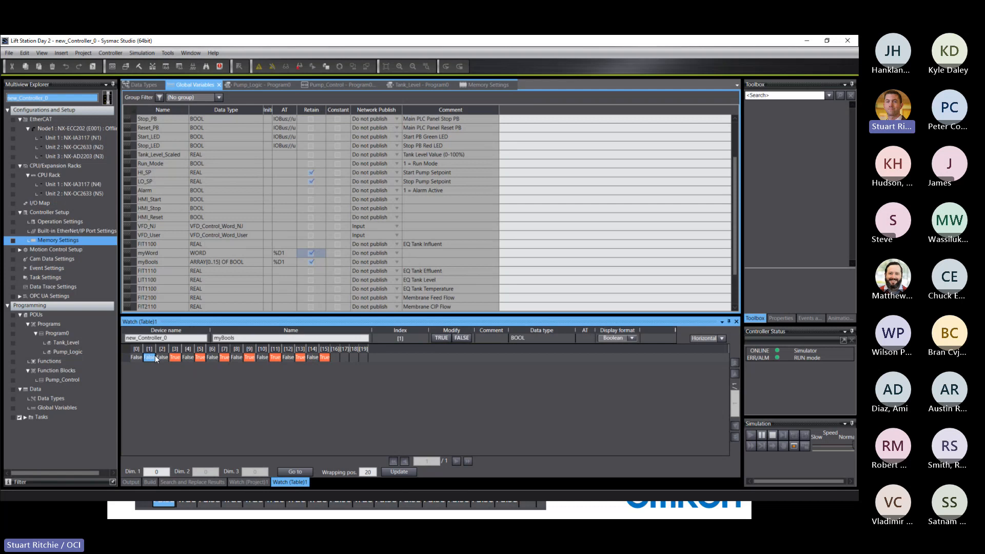
left_click(439, 337)
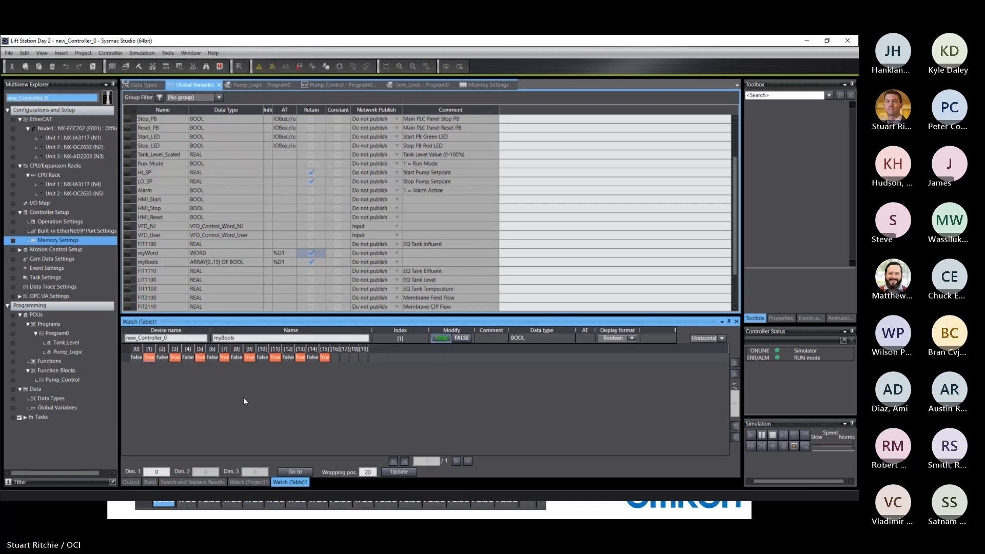
- Compare the online value of myWord in Watch (Project)1 with the myBools bit pattern in Watch (Table)1
left_click(247, 482)
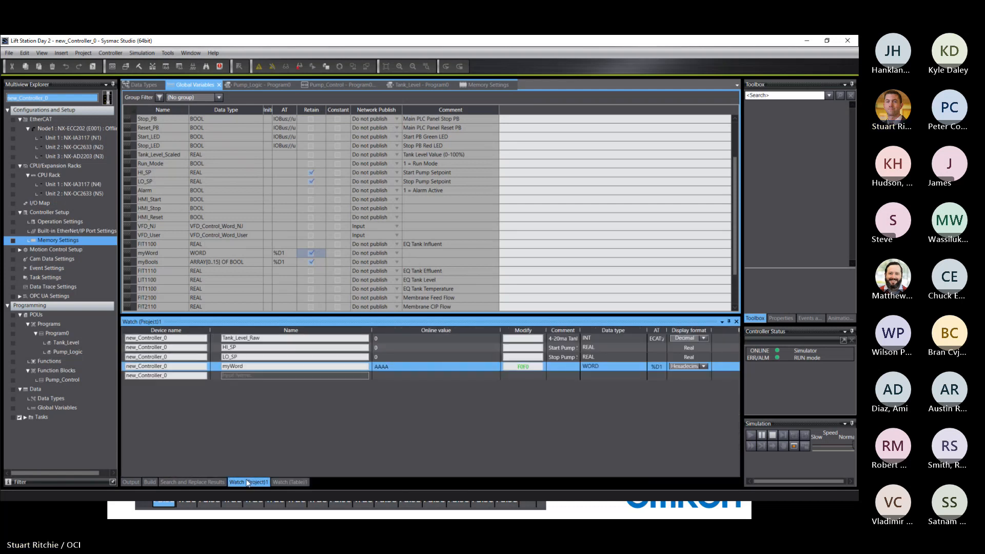
left_click(382, 367)
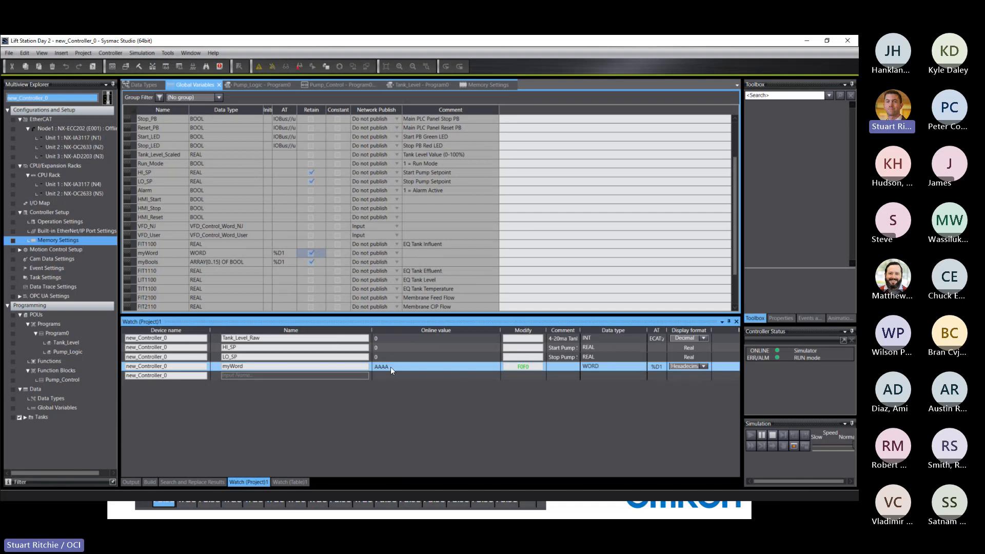
left_click(289, 482)
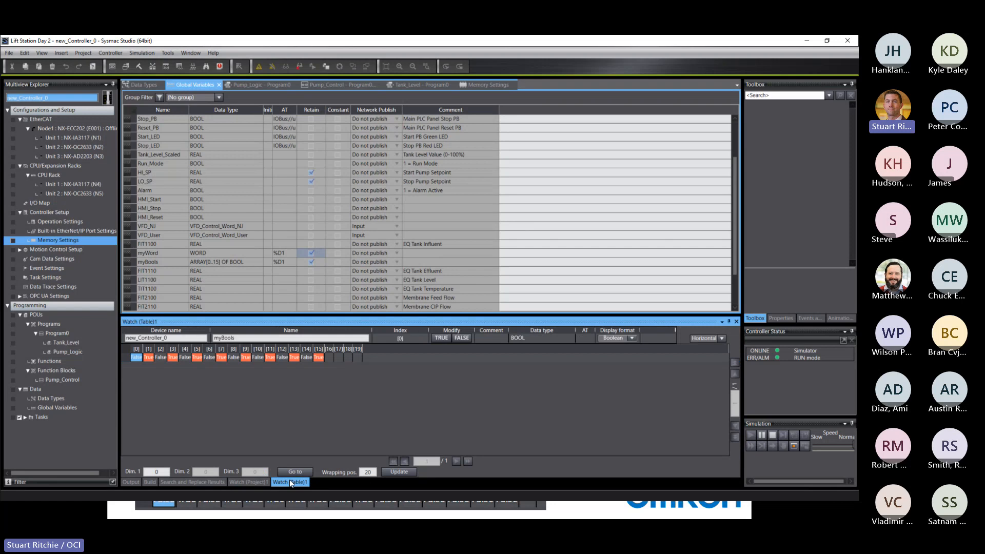
left_click(262, 483)
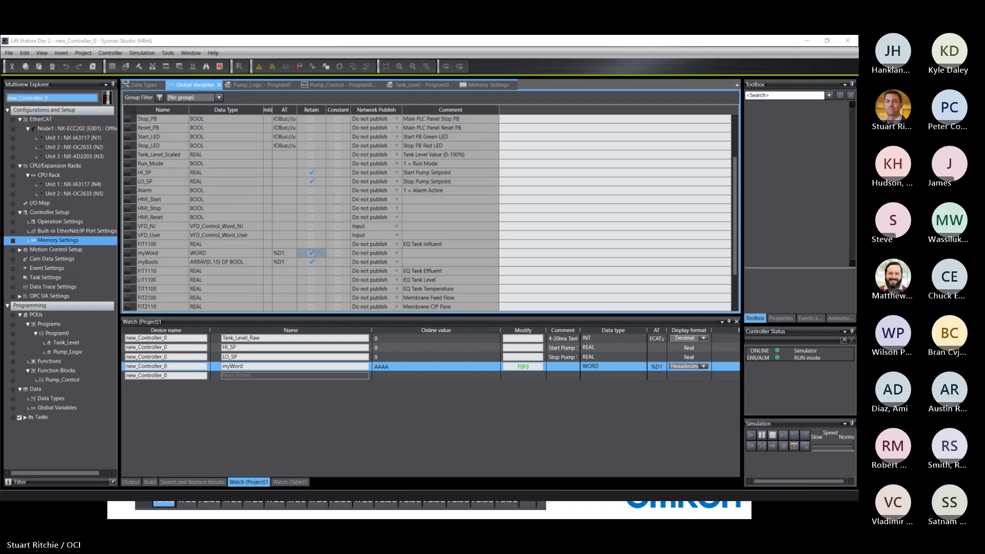
- Switch to the PowerPoint slide show on the Bit Interrogation (Bit Extraction) slide and bring up the slide show options
left_click(129, 509)
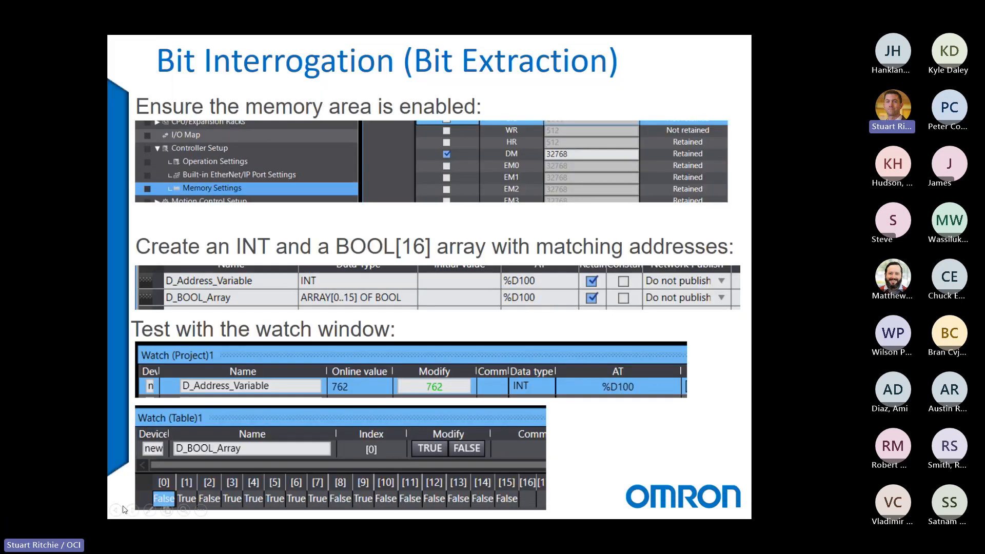
right_click(97, 319)
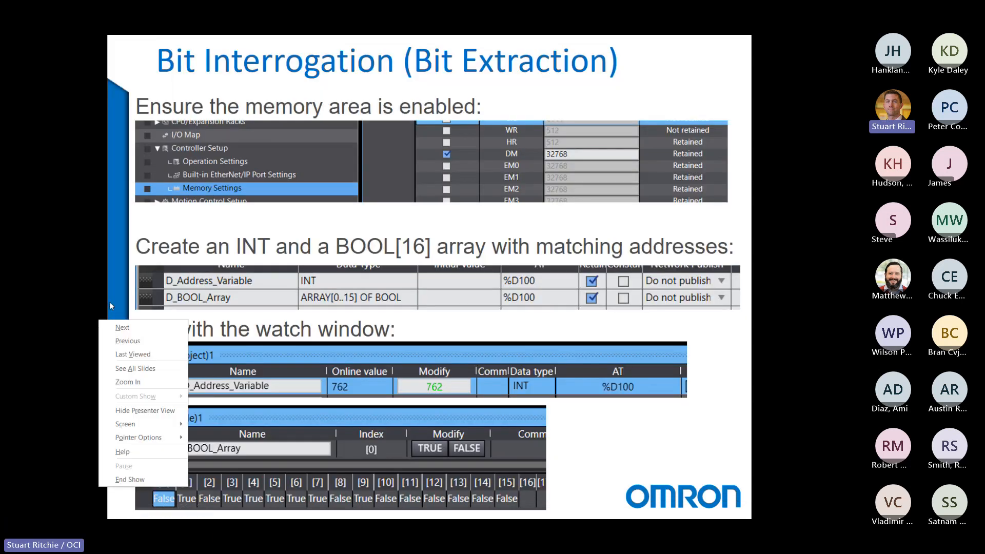